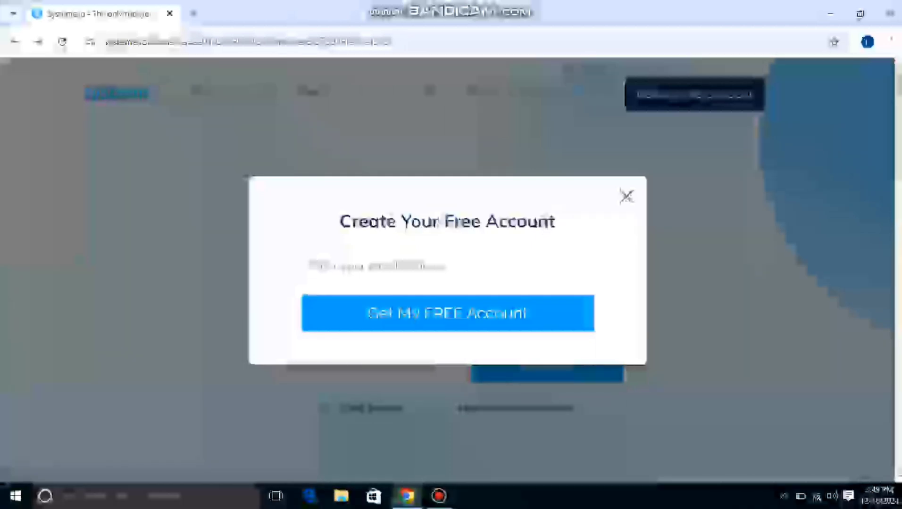
Request a free account by submitting the sign-up form with the account e-mail address.
left_click(377, 266)
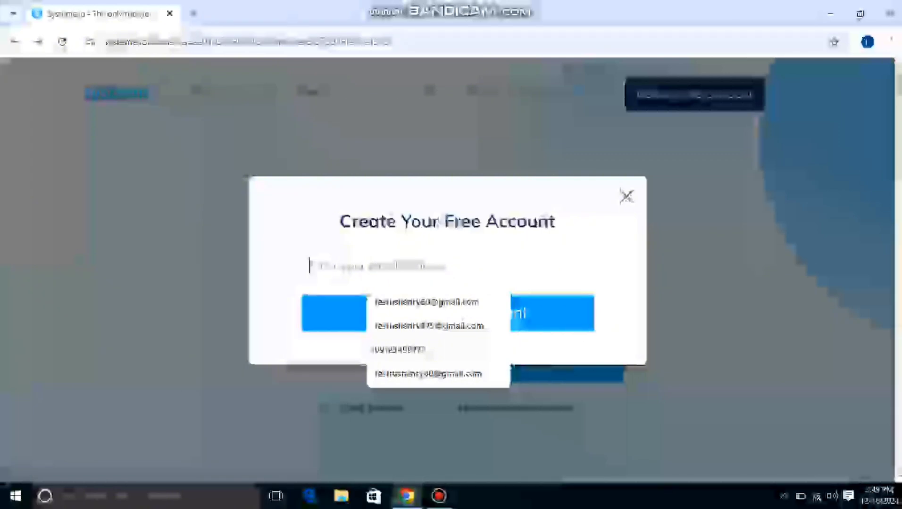
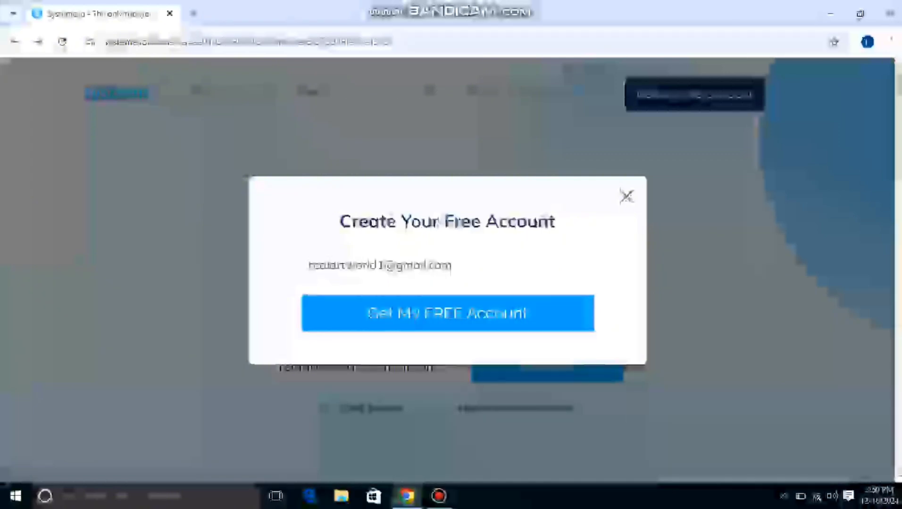
key("Return")
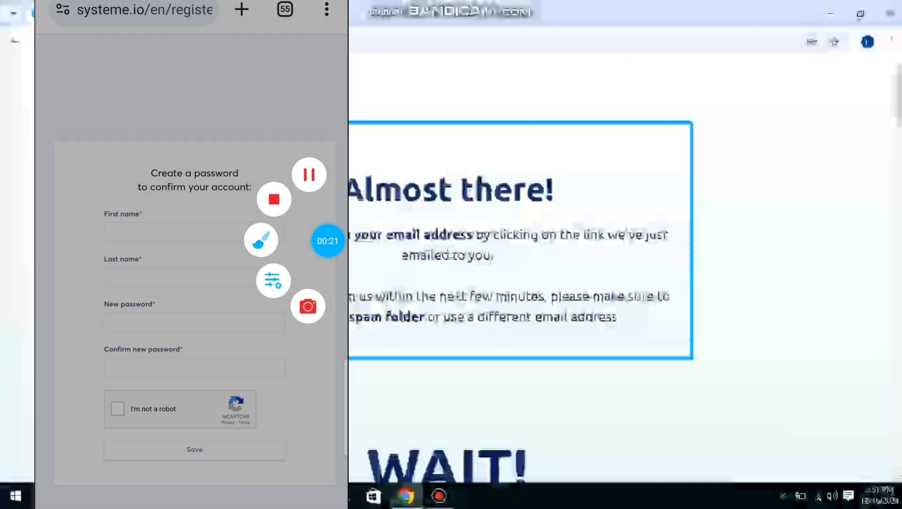
left_click(261, 240)
mouse_move(283, 155)
left_mouse_down()
mouse_move(154, 199)
mouse_move(296, 154)
left_mouse_up()
left_click_drag(109, 231, 193, 228)
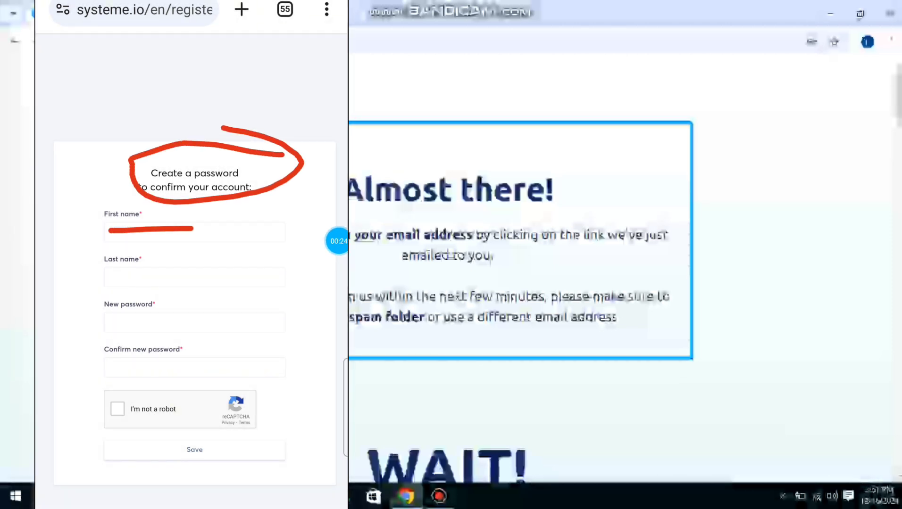
left_click_drag(108, 275, 250, 265)
left_click_drag(116, 322, 248, 313)
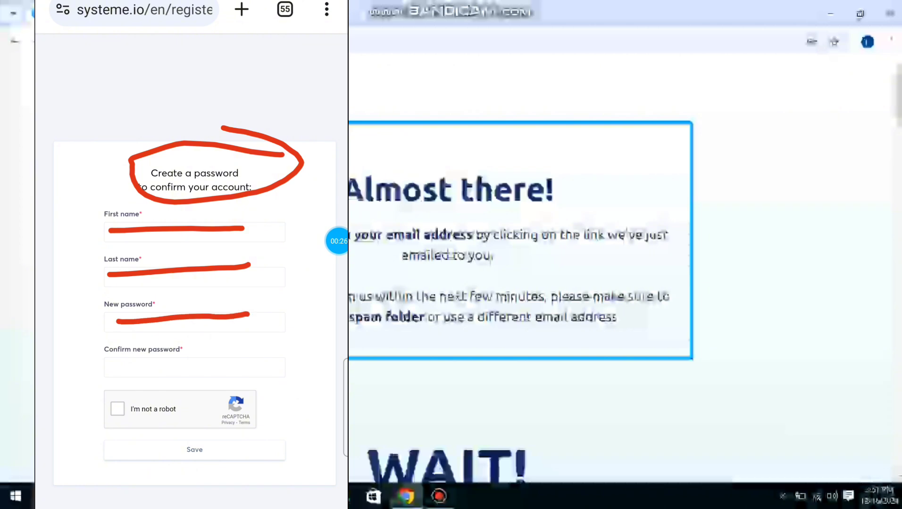
left_click_drag(123, 370, 237, 352)
Fill in the account holder's first name and last name on the registration form using the autofill suggestions.
left_click(194, 232)
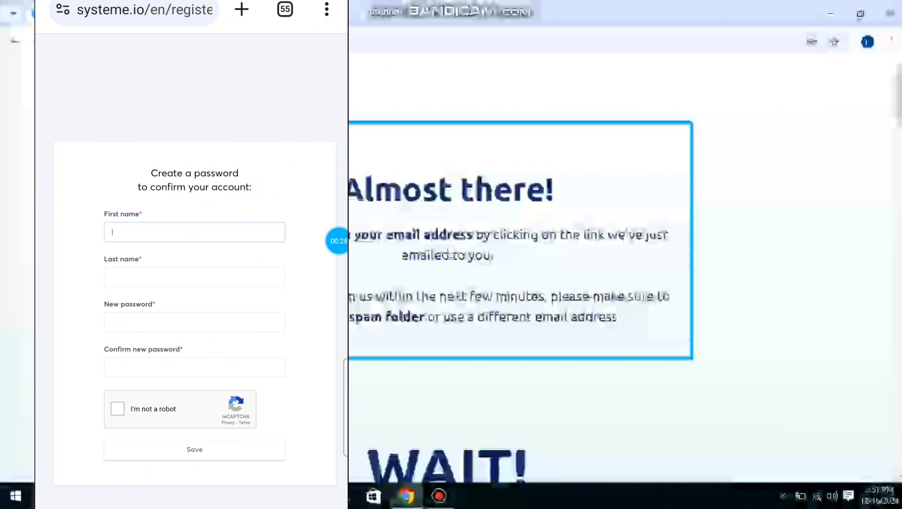
left_click(76, 290)
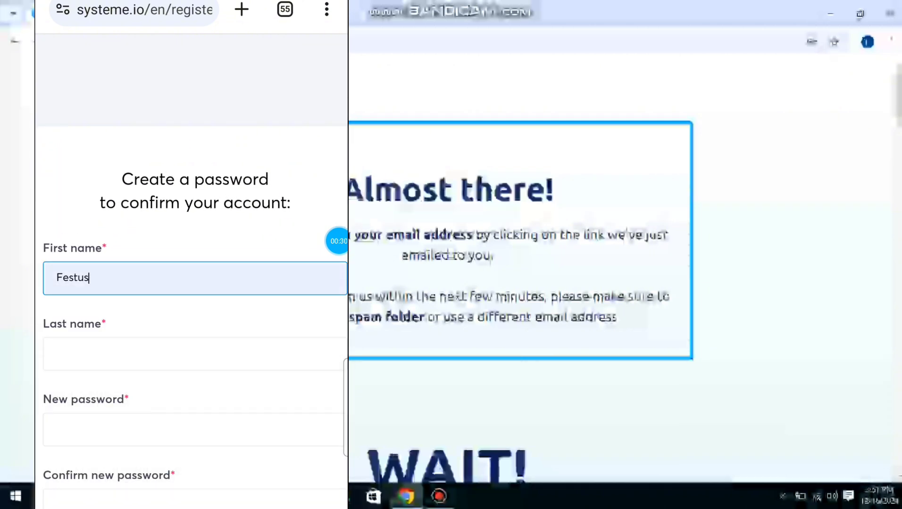
left_click(195, 354)
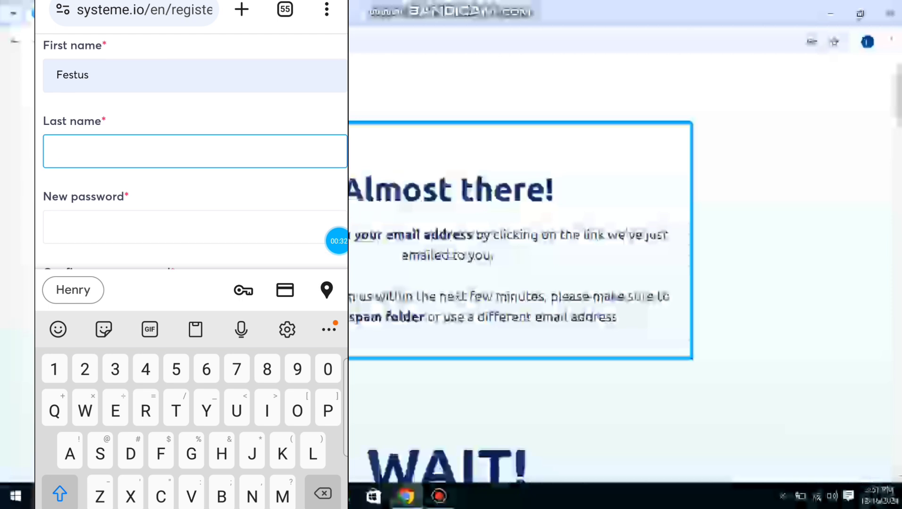
left_click(73, 290)
Enter the new account password, repeat it for confirmation, and pass the "I'm not a robot" check.
left_click(194, 228)
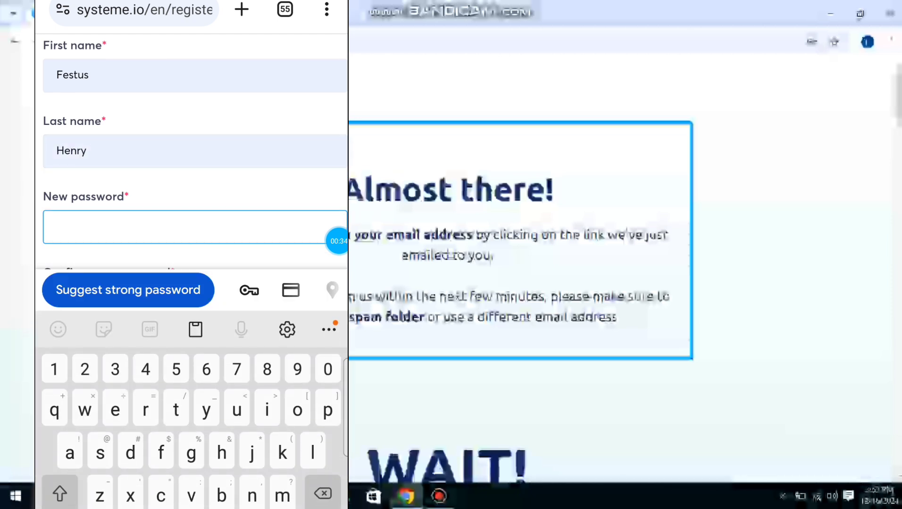
type("Henr")
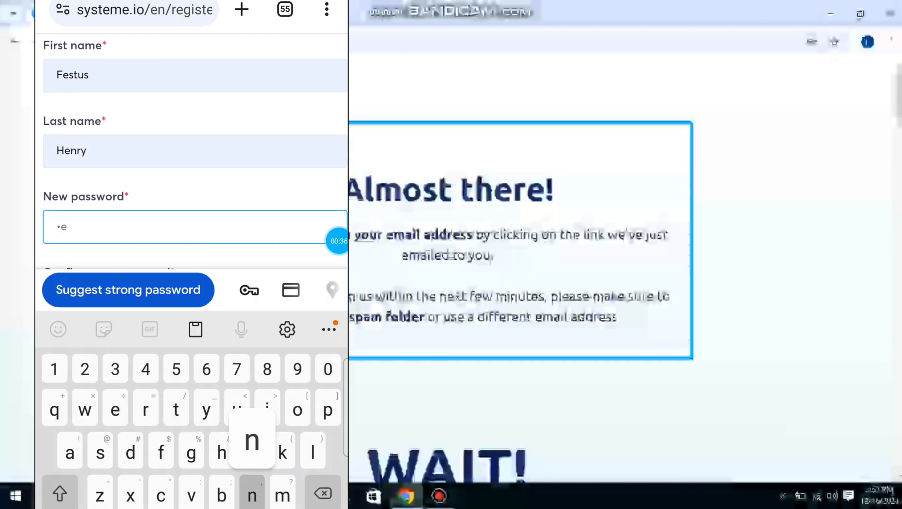
left_click(54, 508)
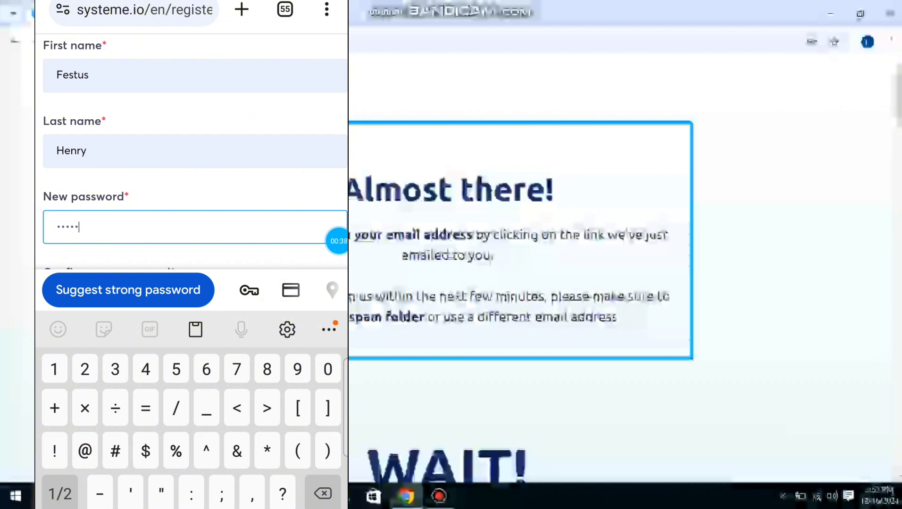
type("0")
scroll(191, 151, "down", 2)
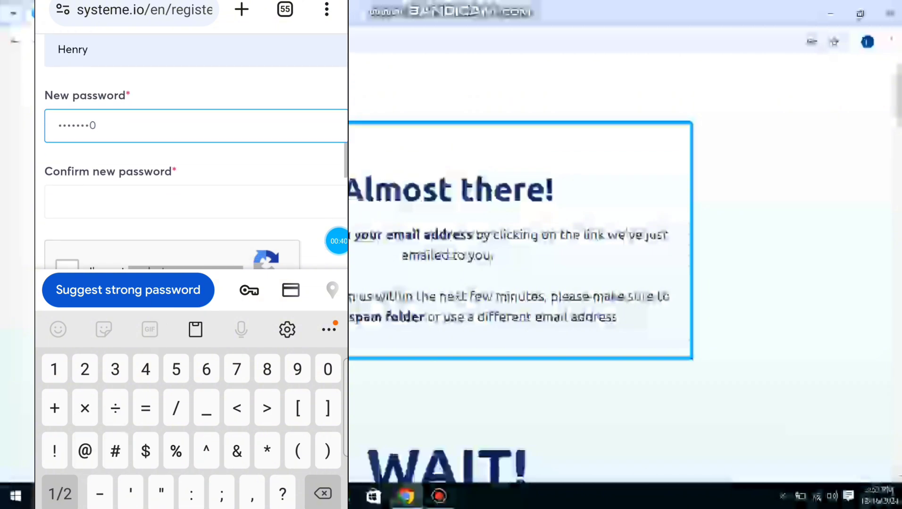
left_click(195, 202)
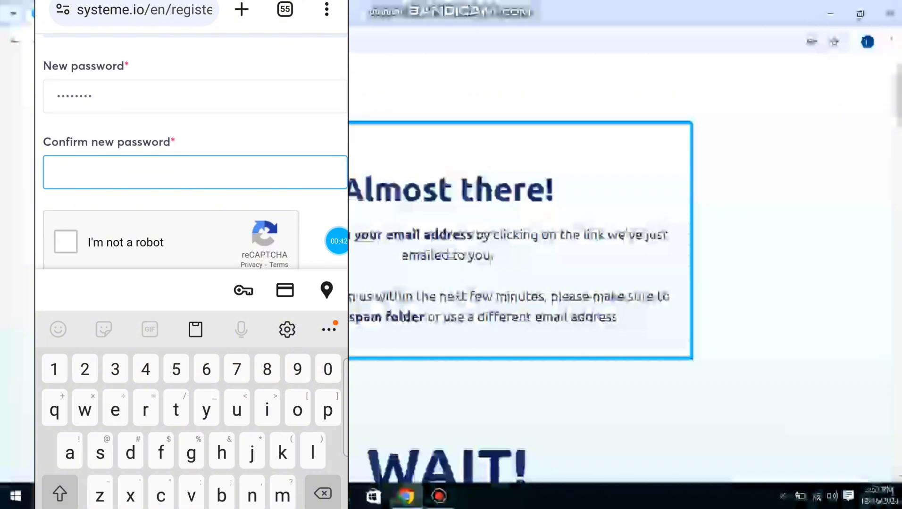
type("H")
left_click(54, 508)
type("-")
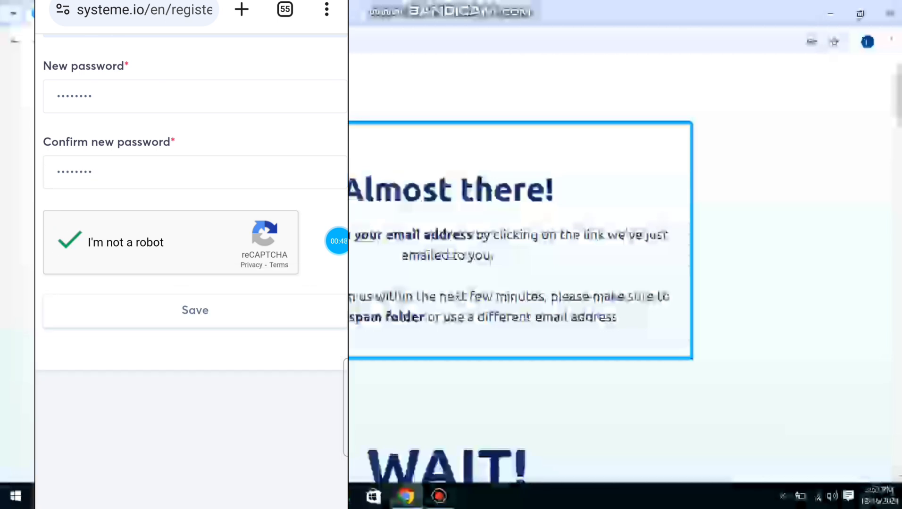
Save the registration form and dismiss the offer to store the password.
scroll(196, 264, "down", 5)
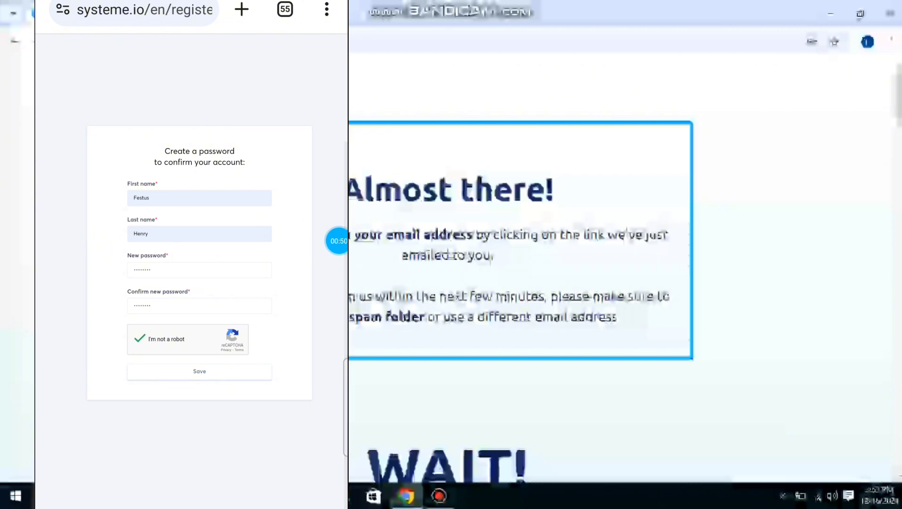
left_click(199, 372)
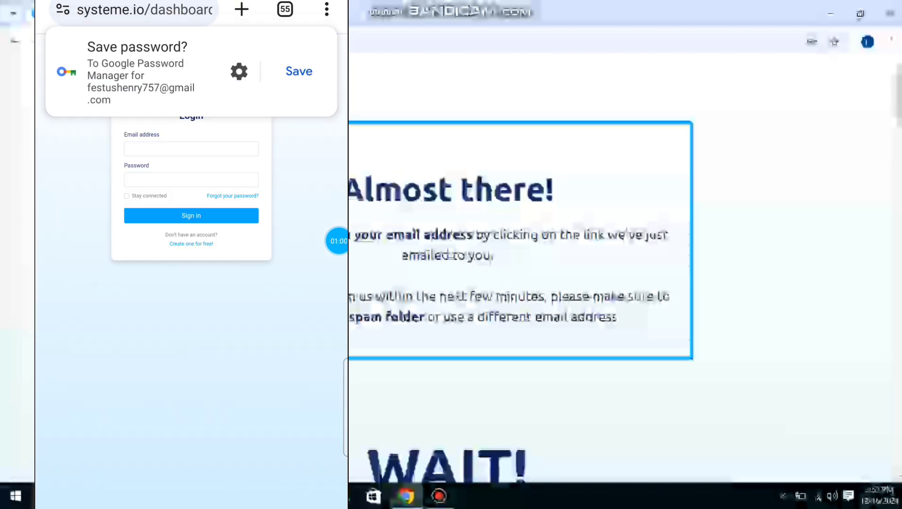
left_click_drag(160, 71, 307, 71)
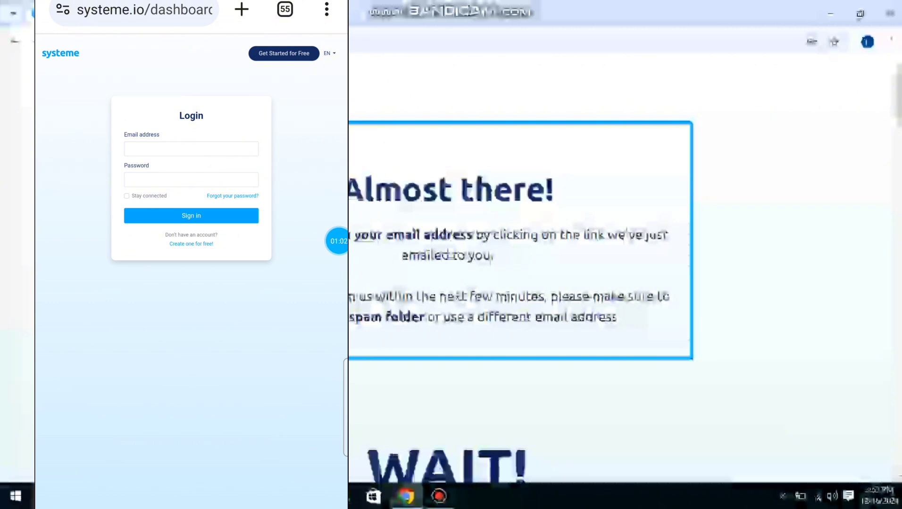
left_click(338, 241)
left_click(260, 237)
mouse_move(276, 88)
left_mouse_down()
mouse_move(96, 293)
mouse_move(121, 87)
left_mouse_up()
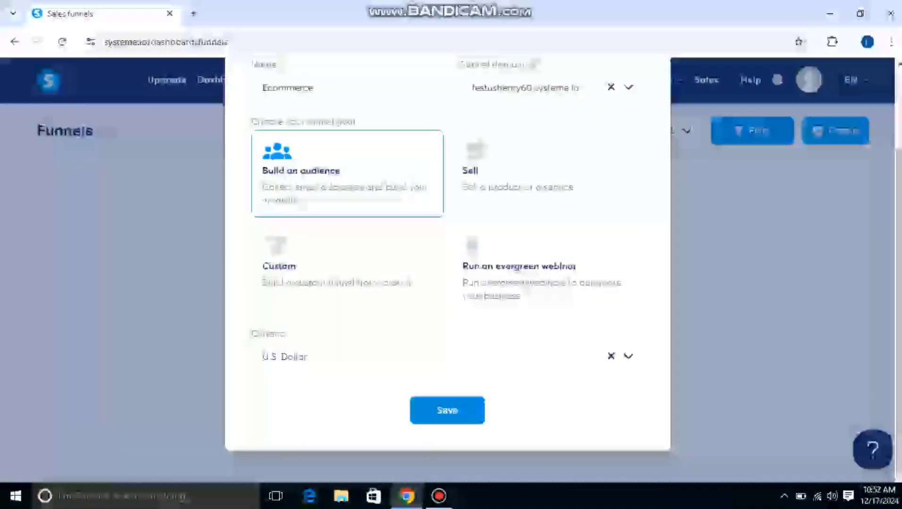
Save the Ecommerce funnel with the Build an audience goal and U.S. Dollar currency, and open it from the funnels list.
left_click(447, 411)
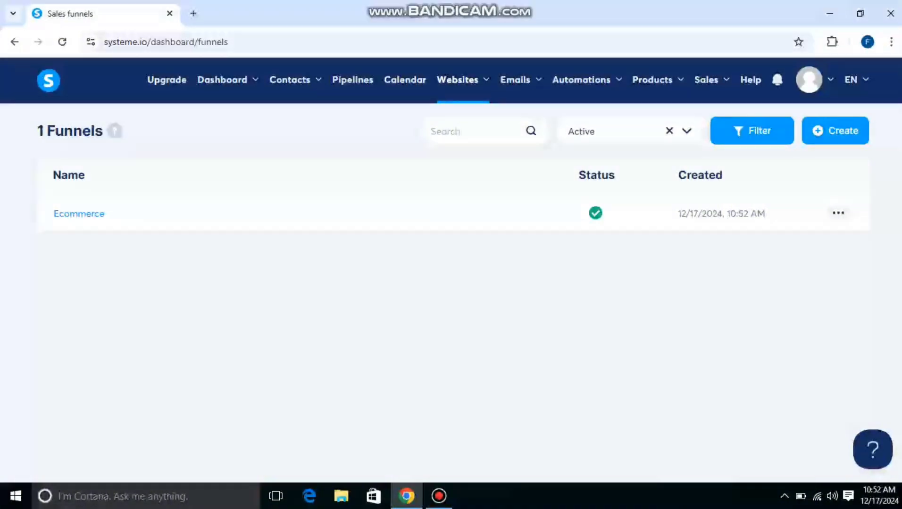
left_click(79, 214)
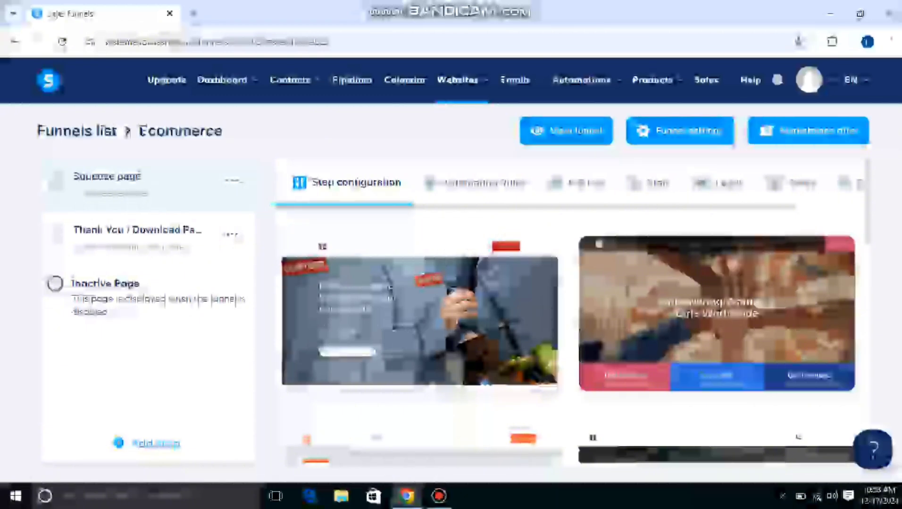
left_click(232, 180)
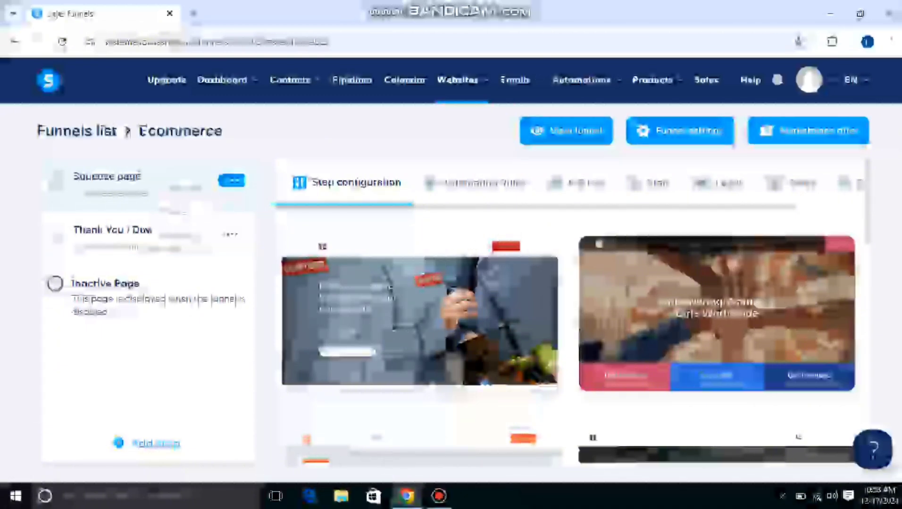
triple_click(107, 284)
left_click(107, 284)
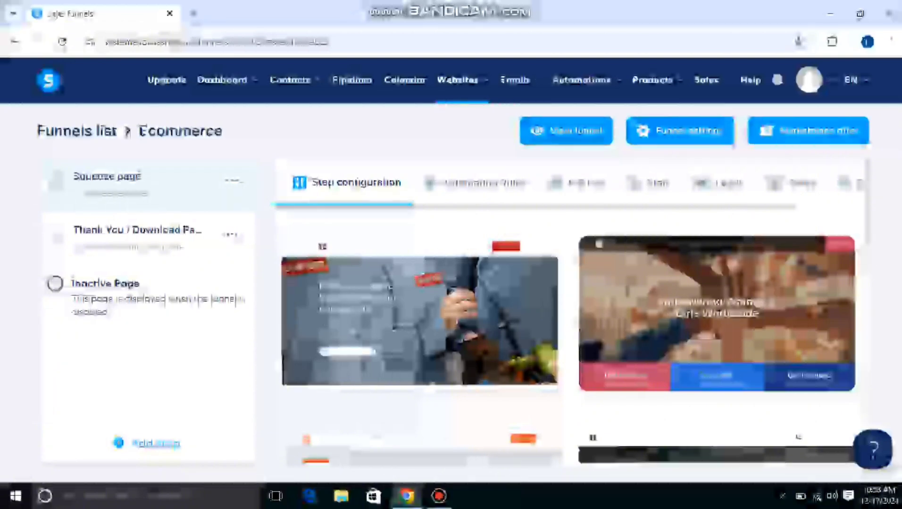
Apply the first template, with the volunteer banner, to the Squeeze page and open the page for editing.
scroll(569, 312, "down", 5)
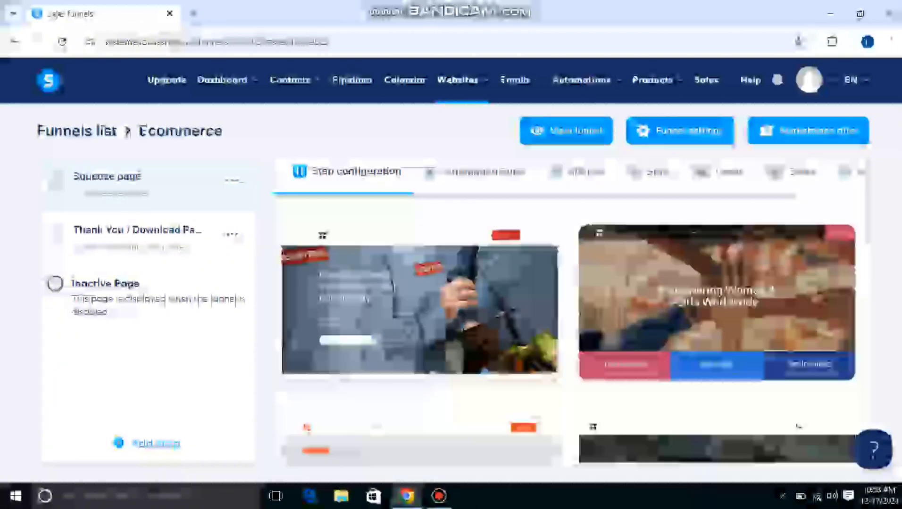
scroll(568, 311, "down", 8)
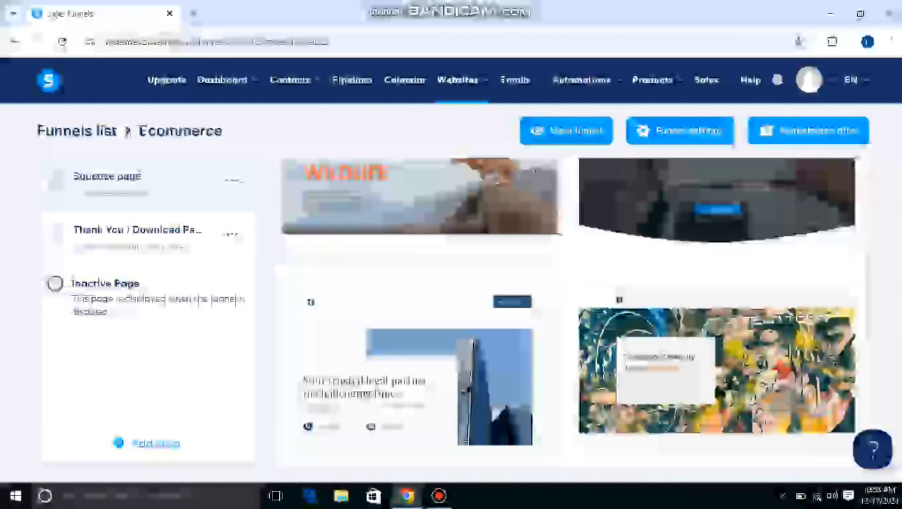
scroll(569, 311, "down", 2)
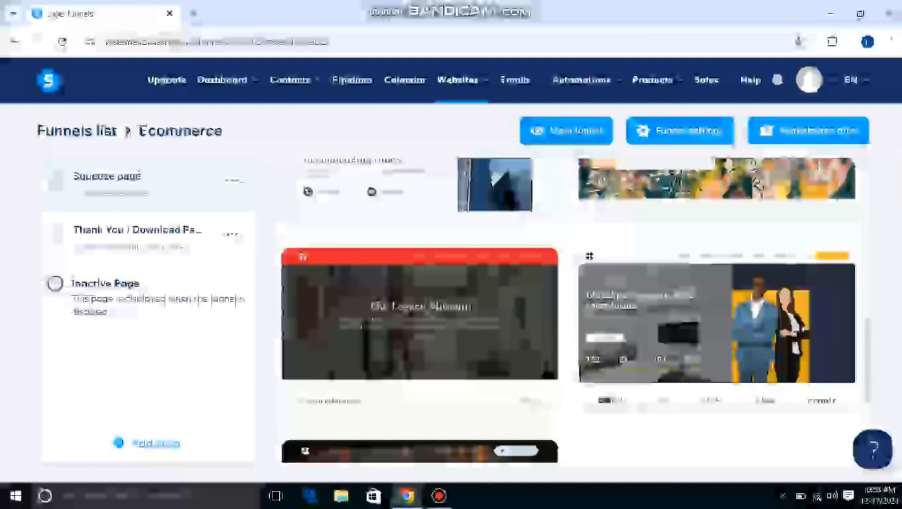
scroll(569, 312, "up", 3)
scroll(798, 427, "up", 10)
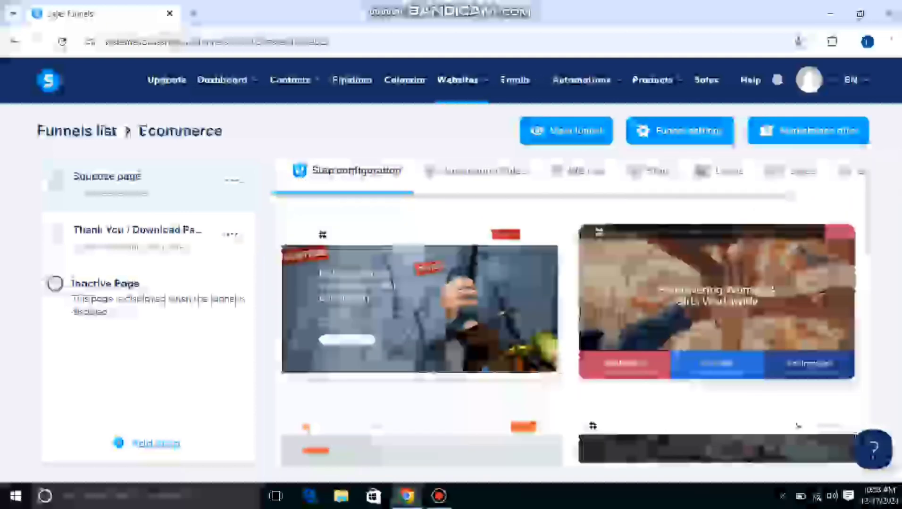
mouse_move(420, 307)
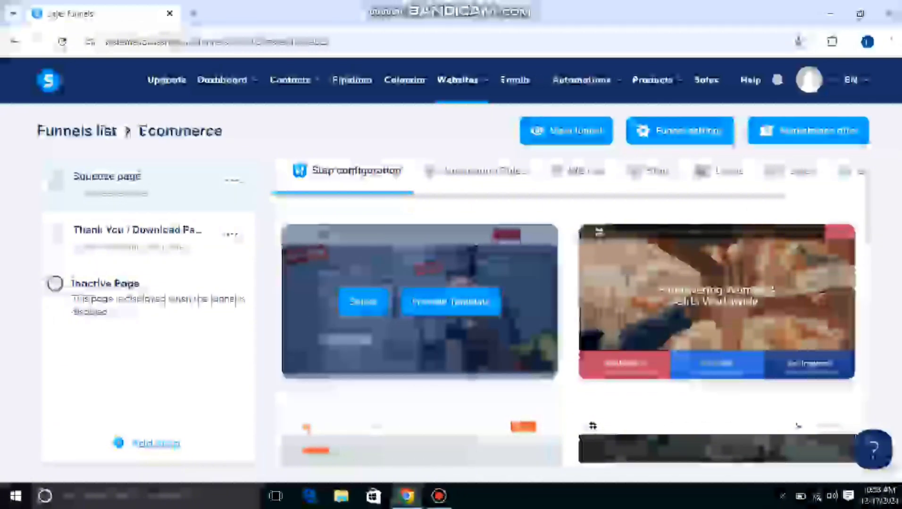
left_click(364, 302)
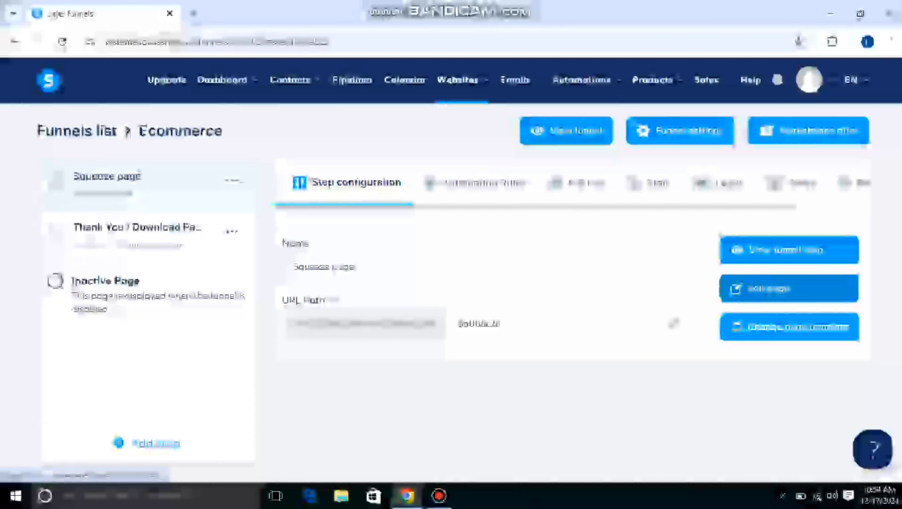
left_click(788, 288)
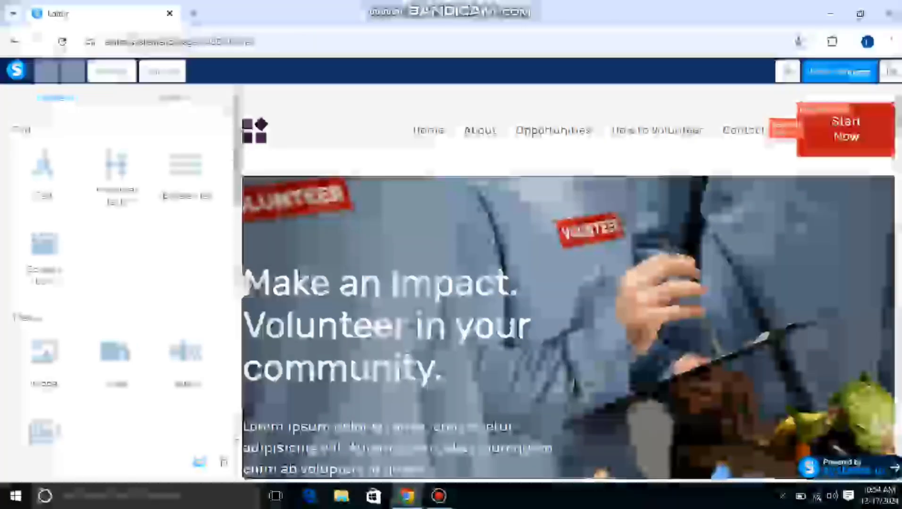
Delete the template's navigation header section and the volunteer banner section from the Squeeze page.
scroll(118, 283, "down", 3)
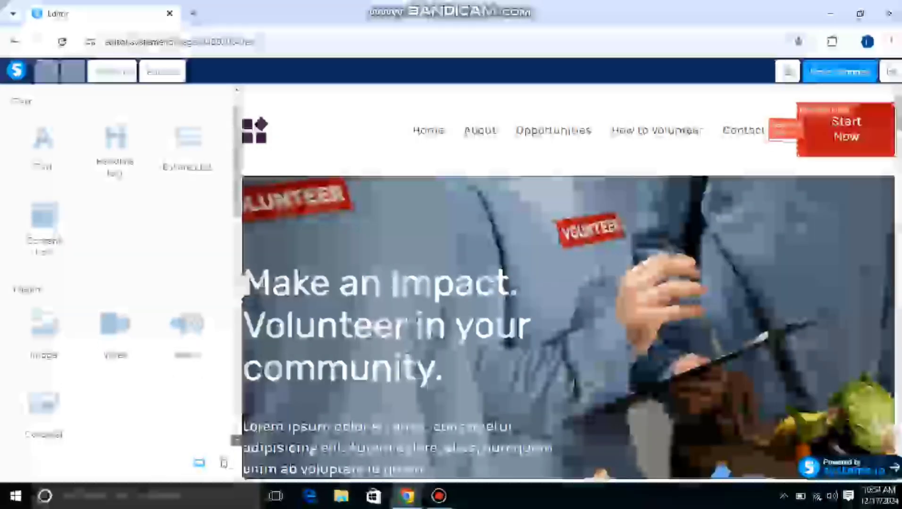
scroll(117, 283, "down", 6)
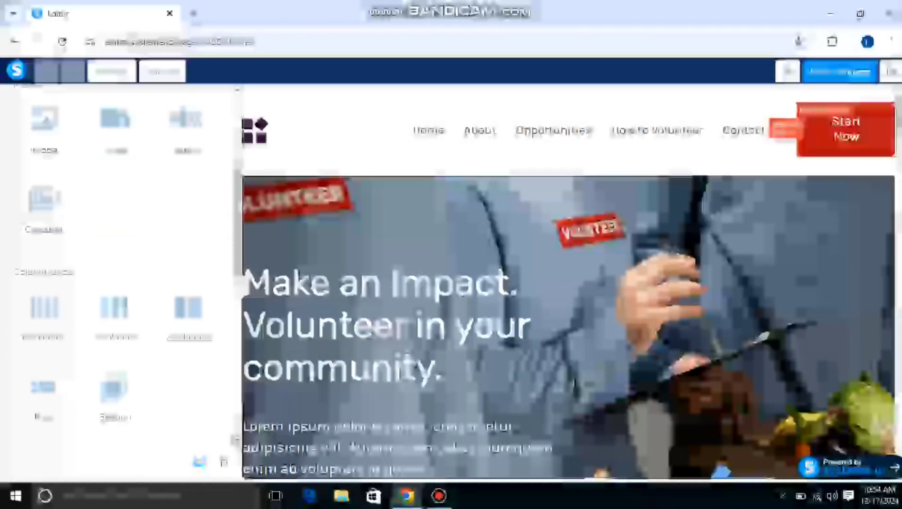
scroll(118, 283, "down", 8)
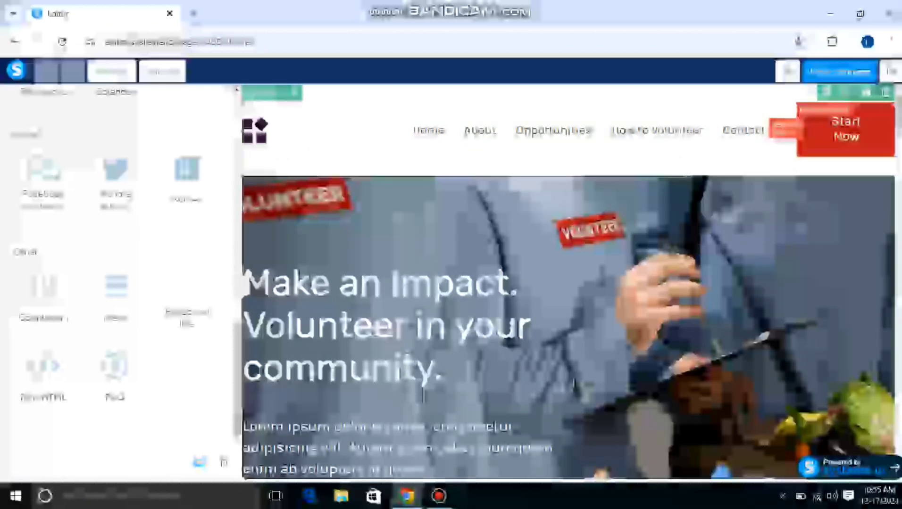
left_click(886, 93)
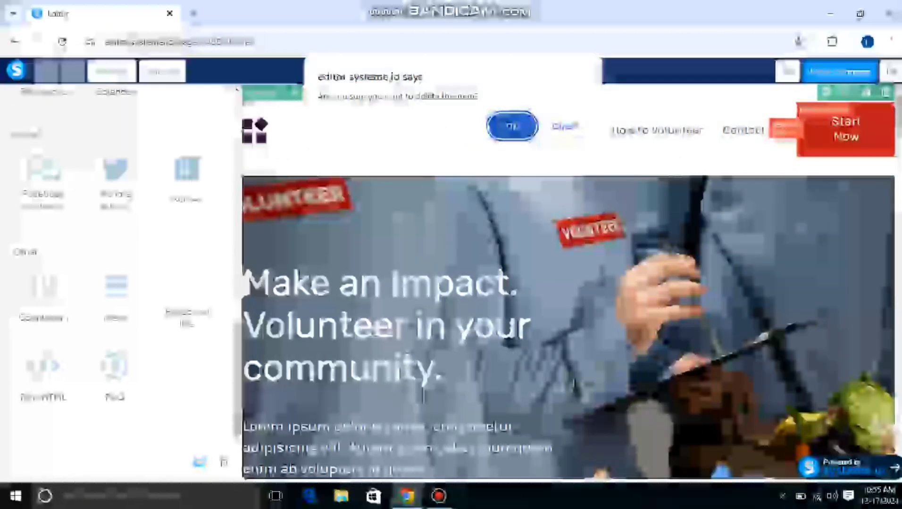
key("Return")
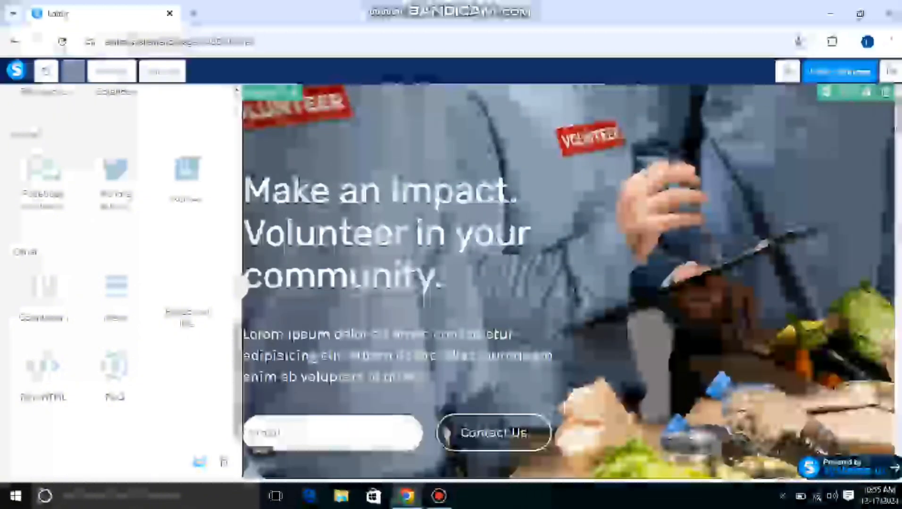
left_click(885, 92)
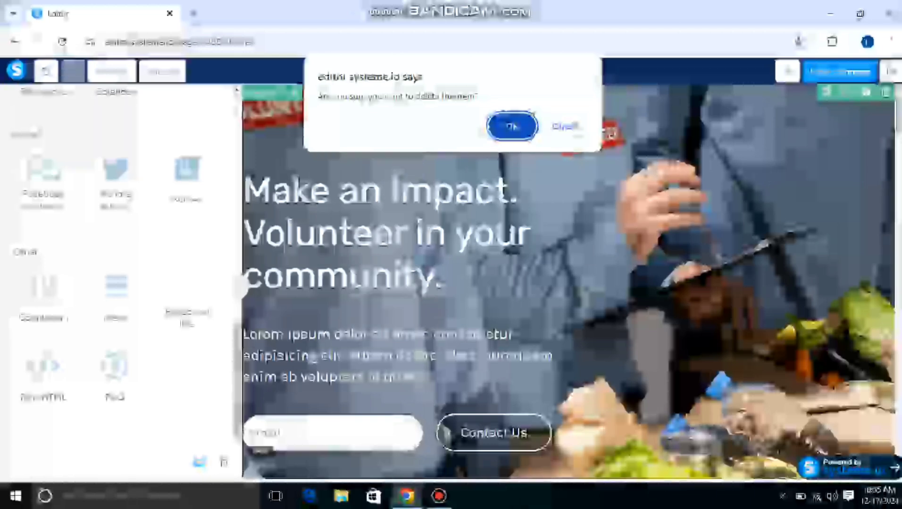
left_click(511, 126)
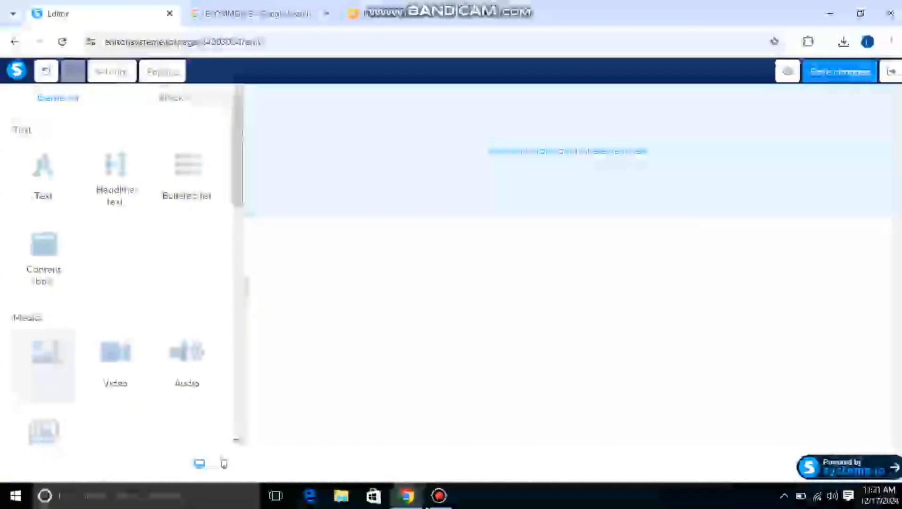
Add an image element to the empty page and fill it with the Ecommerce picture uploaded from the Downloads folder.
left_click_drag(44, 359, 512, 156)
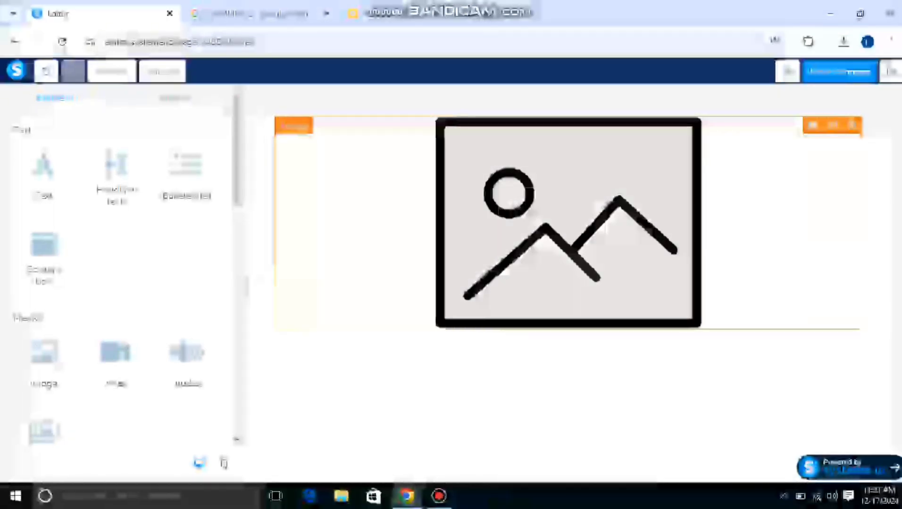
left_click(568, 223)
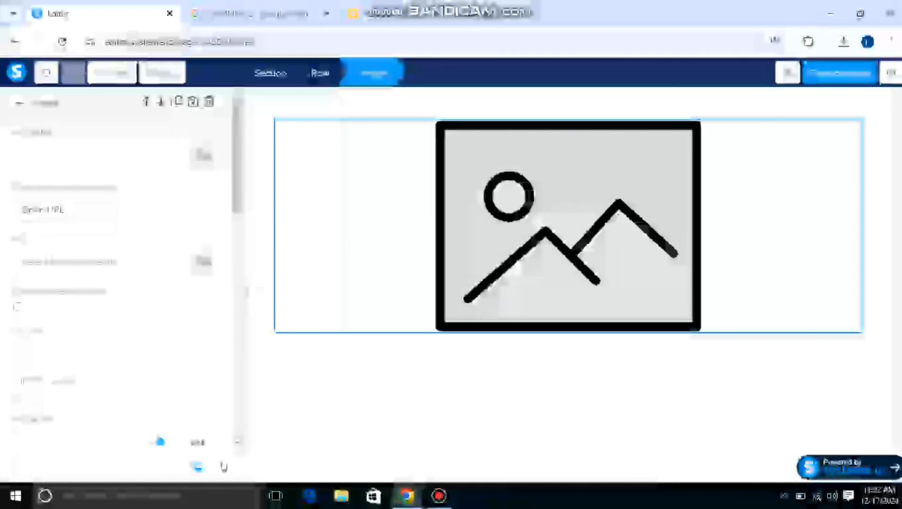
left_click(204, 155)
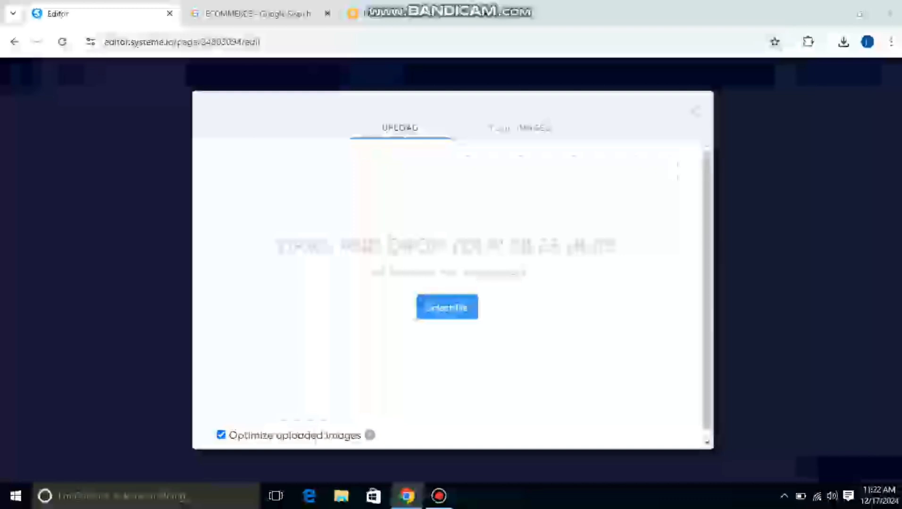
left_click(447, 307)
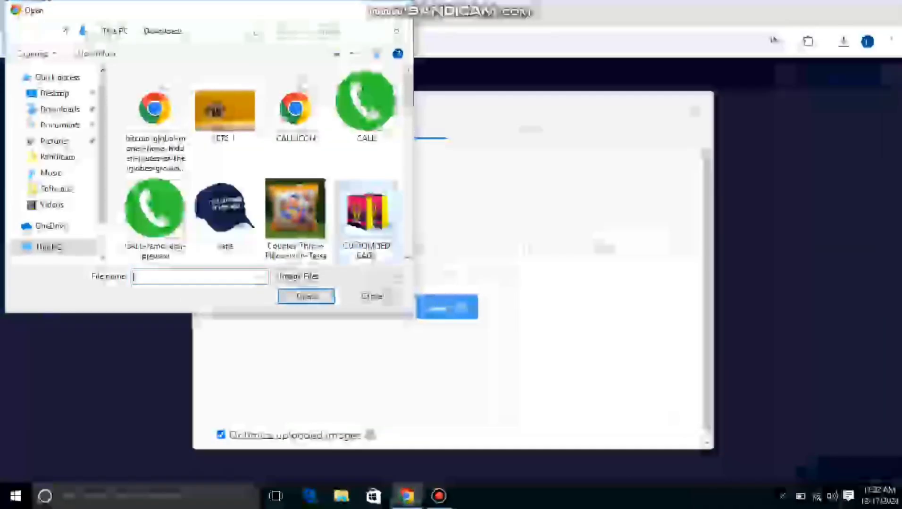
scroll(251, 164, "down", 3)
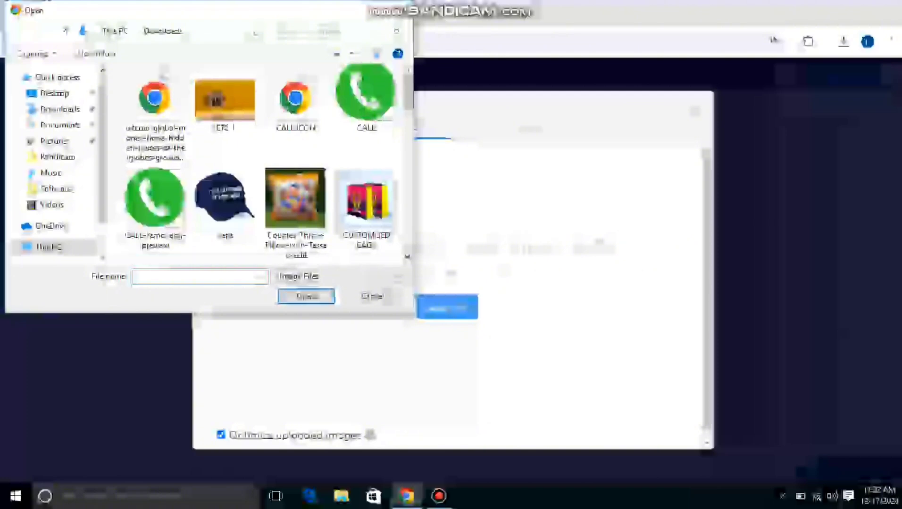
scroll(264, 160, "down", 6)
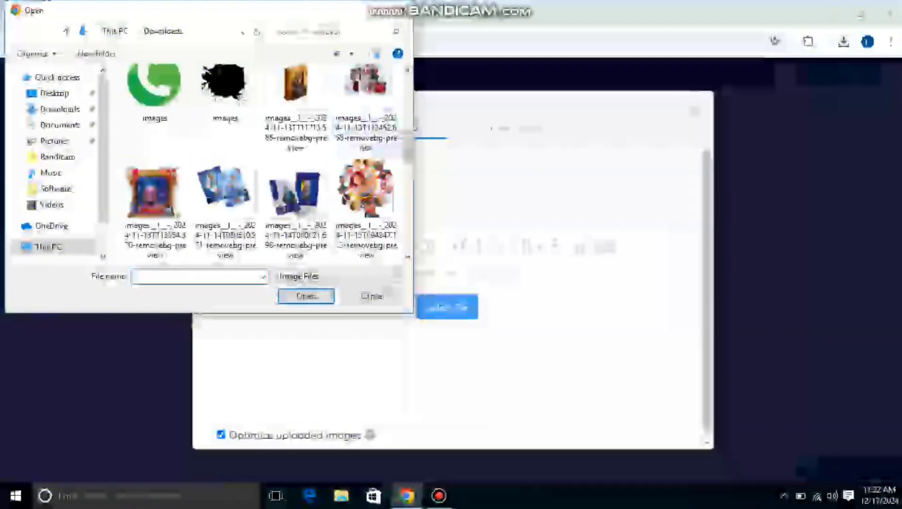
left_click(408, 70)
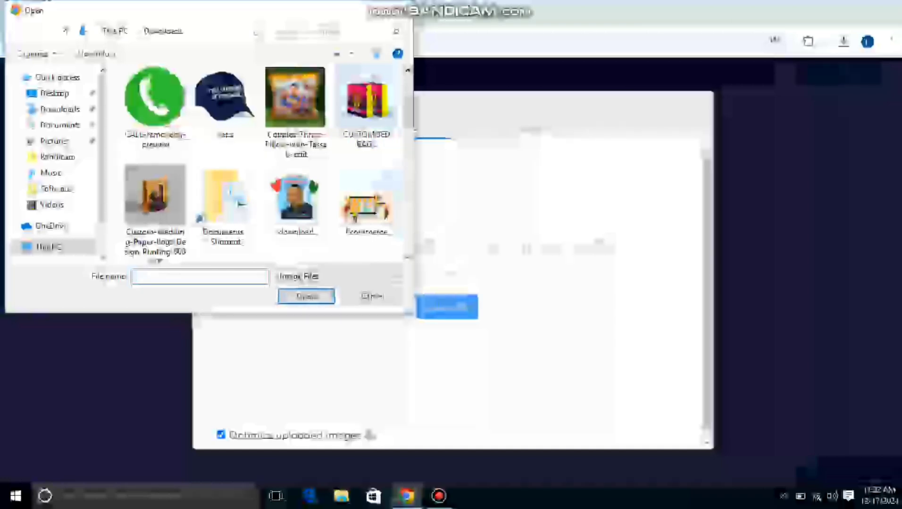
left_click(366, 199)
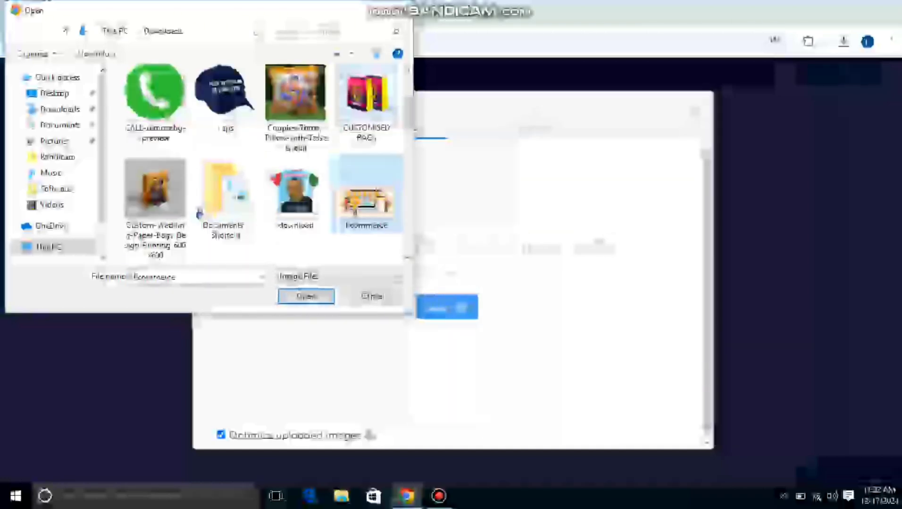
left_click(306, 297)
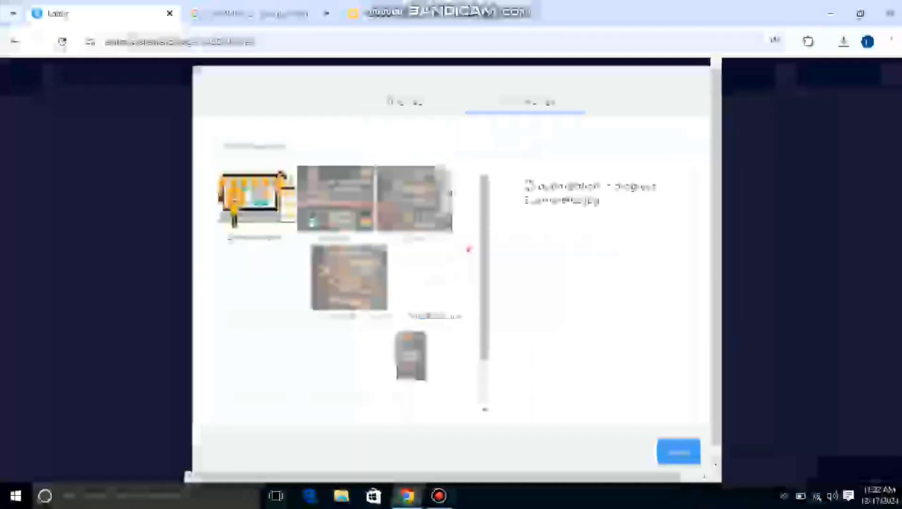
left_click(678, 452)
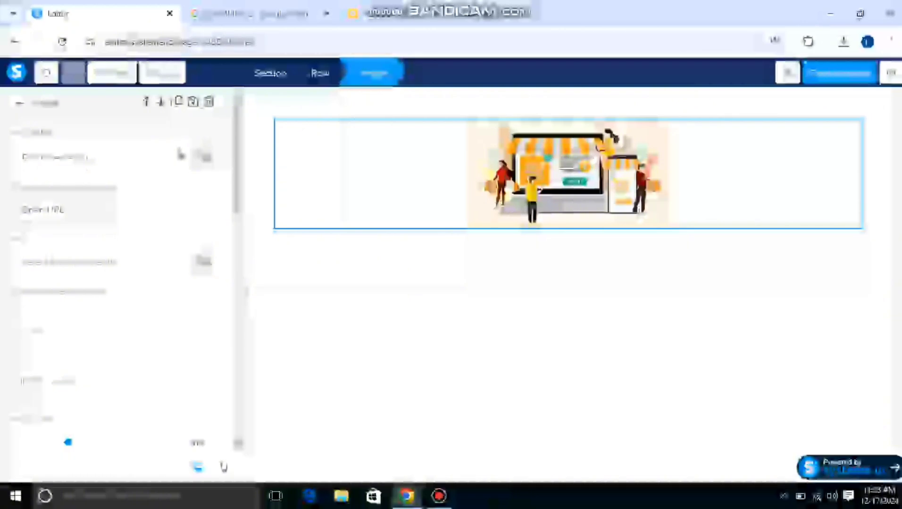
Enlarge the Ecommerce image to a little over half the width of its row.
left_click(238, 443)
scroll(51, 402, "down", 1)
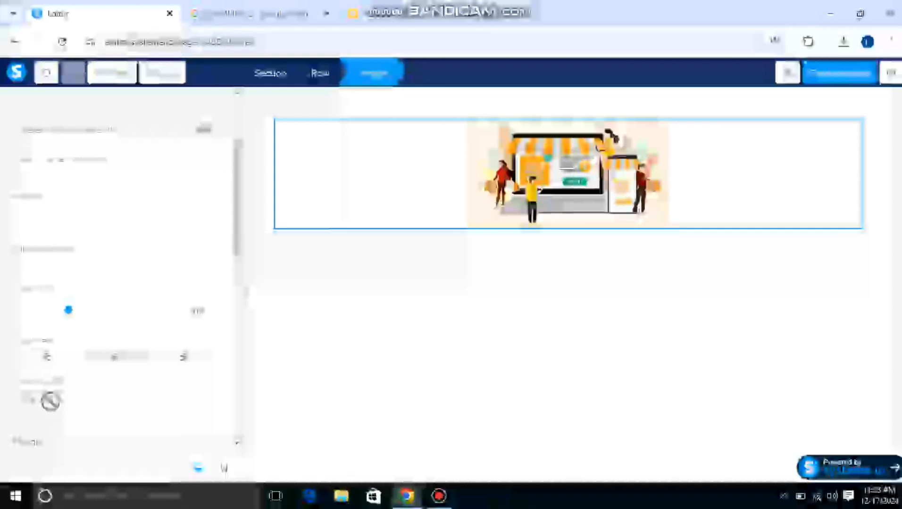
left_click_drag(68, 310, 140, 310)
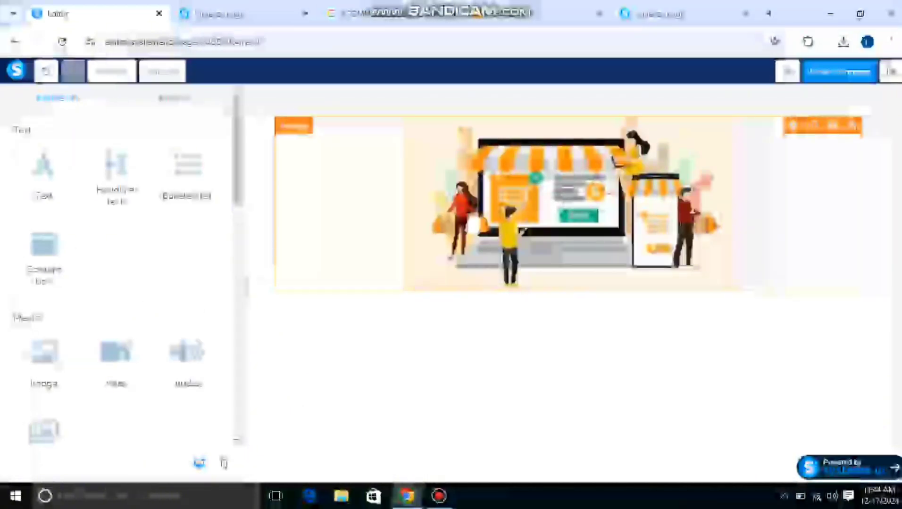
left_click(523, 230)
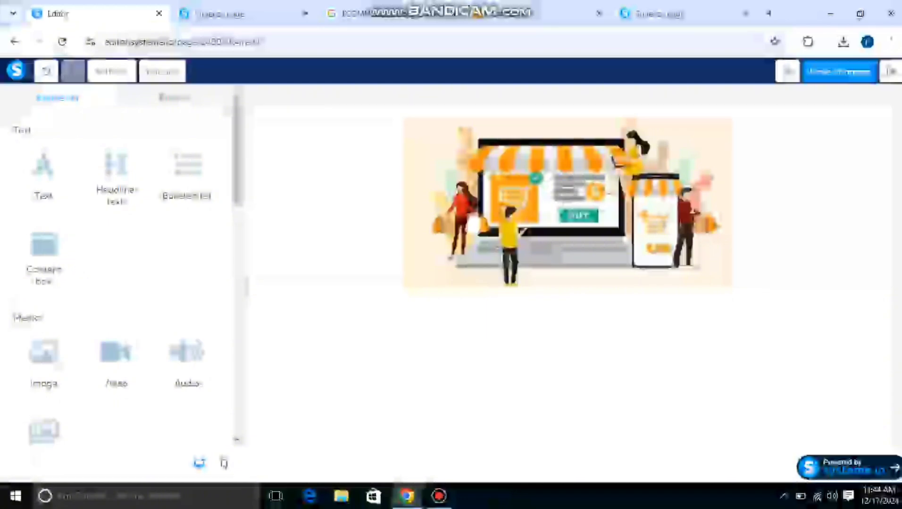
Place a headline text element directly below the Ecommerce image and clear its placeholder text.
left_click_drag(116, 175, 568, 321)
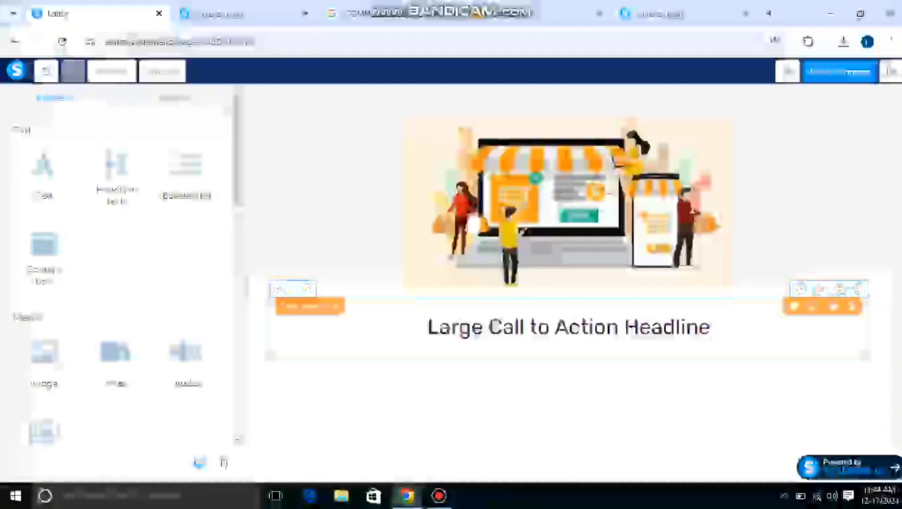
left_click(462, 329)
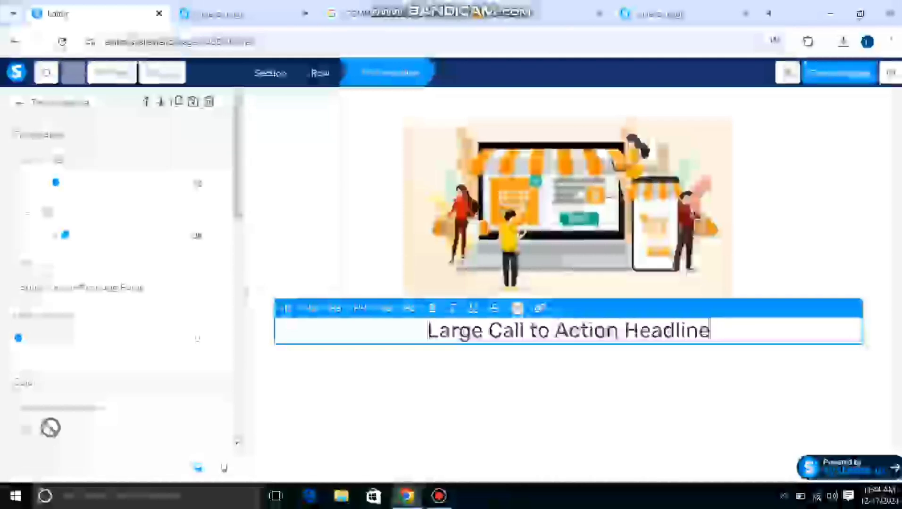
key("BackSpace")
key("BackSpace")
key("BackSpace")
key("BackSpace")
key("BackSpace")
key("BackSpace")
key("BackSpace")
key("BackSpace")
key("BackSpace")
key("BackSpace")
key("BackSpace")
key("BackSpace")
key("BackSpace")
key("BackSpace")
key("BackSpace")
key("BackSpace")
key("BackSpace")
key("BackSpace")
key("BackSpace")
key("BackSpace")
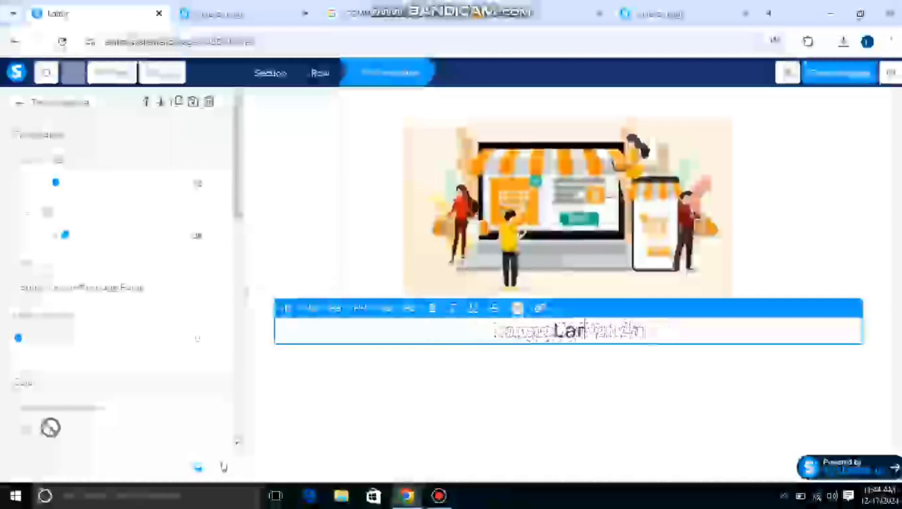
key("BackSpace")
key("BackSpace")
key("BackSpace")
Write the headline "KINDLY FILL IN YOUR FIRST NAME AND EMAIL ADDRESS TO GET ACCESS TO THE TRAINING NOW" below the Ecommerce image.
type("KiN")
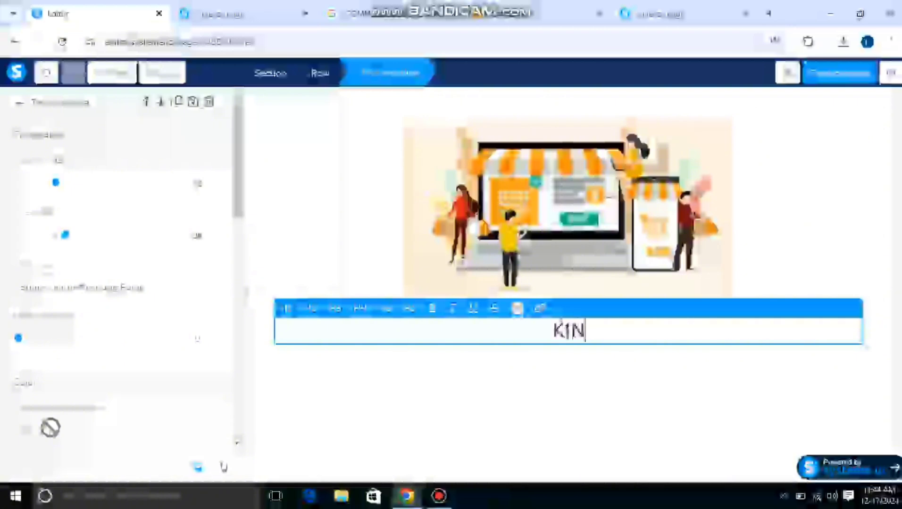
type("DLY ")
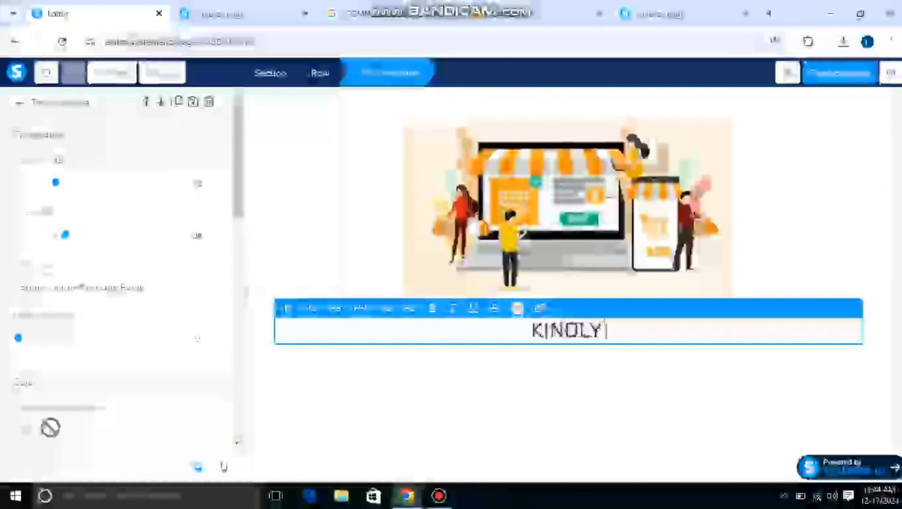
type("FILL")
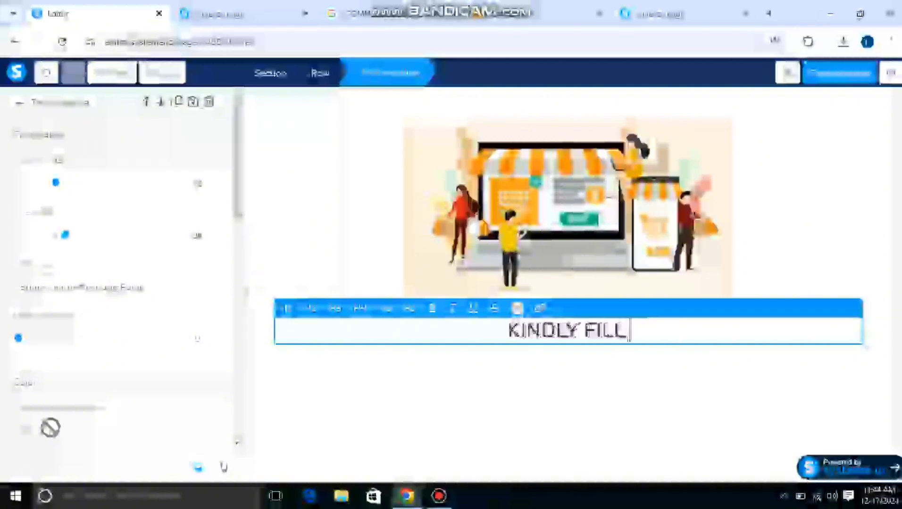
type(" IN YOU")
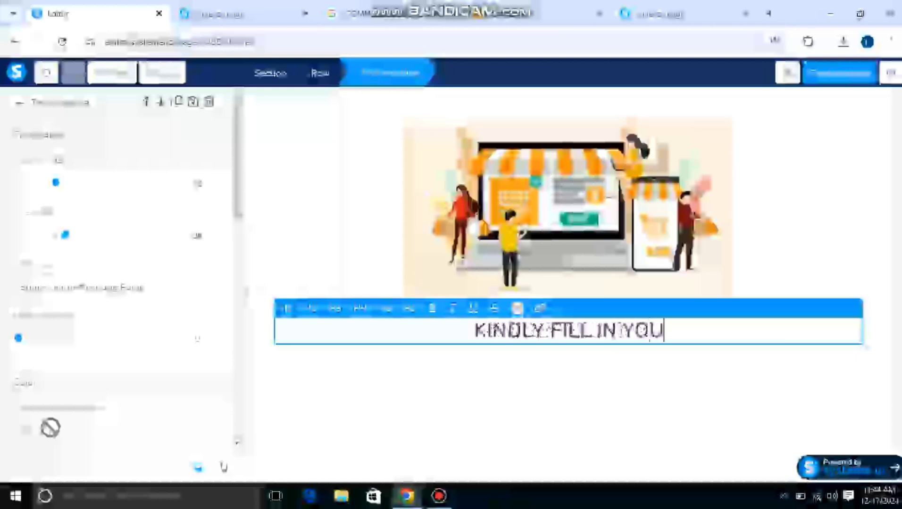
type("R")
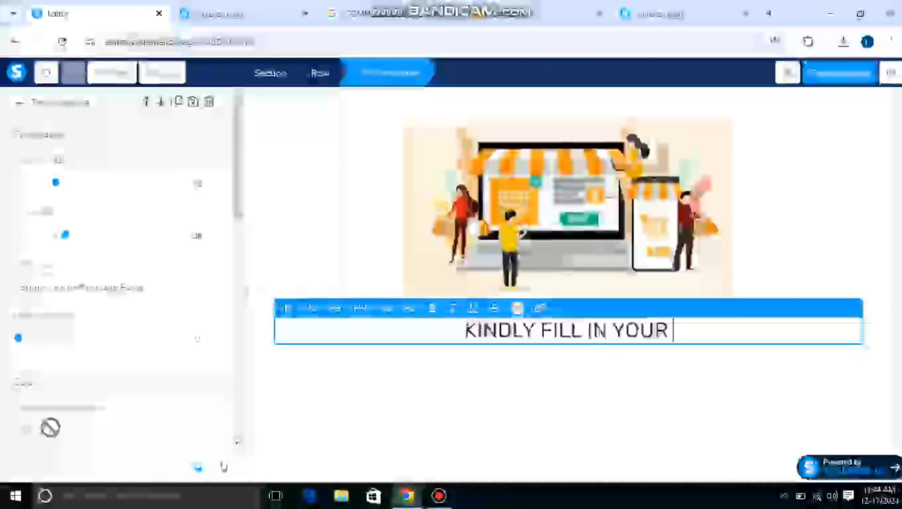
type(" FIRS")
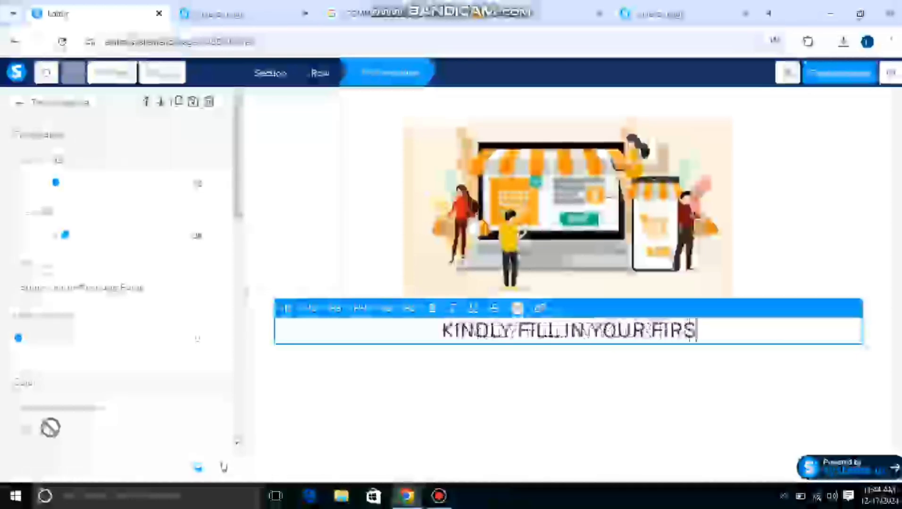
type("T NAM")
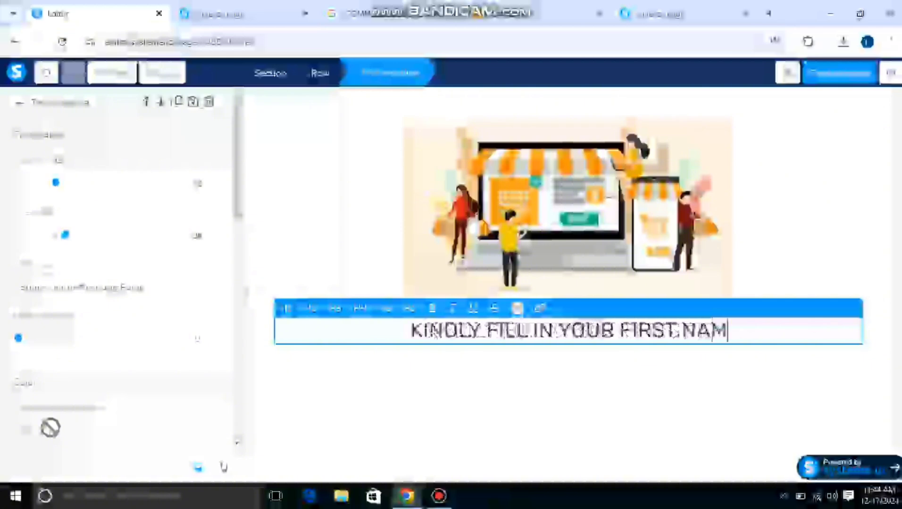
type("E AND")
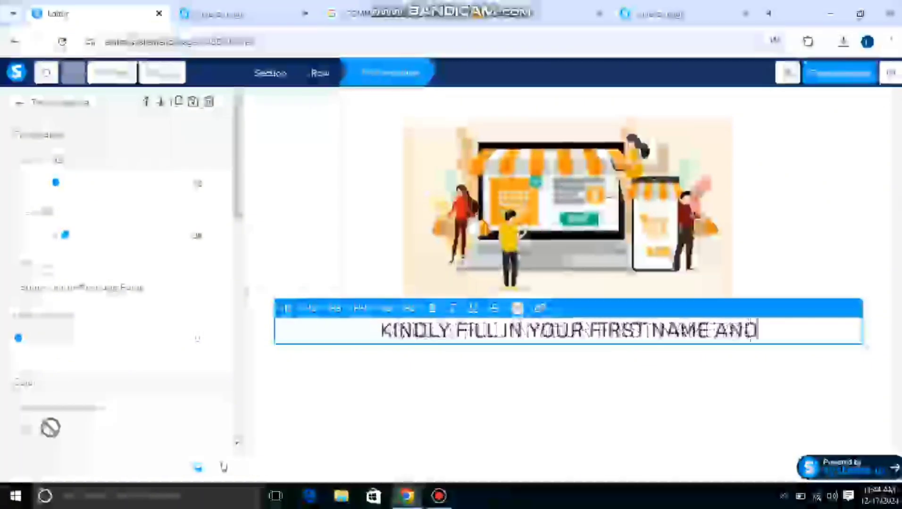
type(" EMAI")
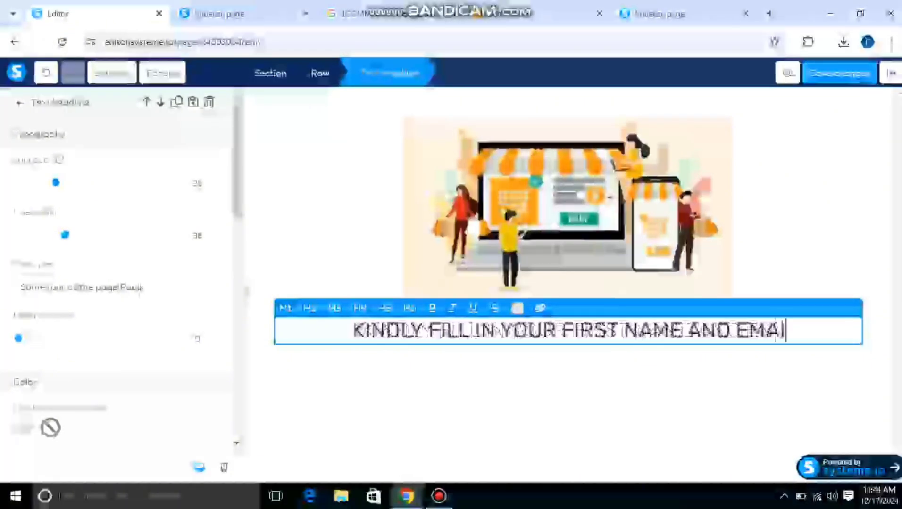
type("L")
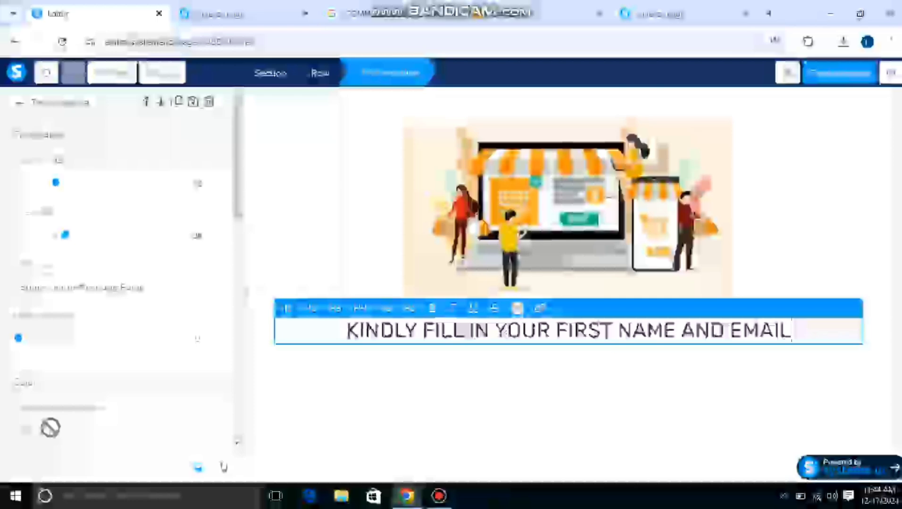
type(" ADR")
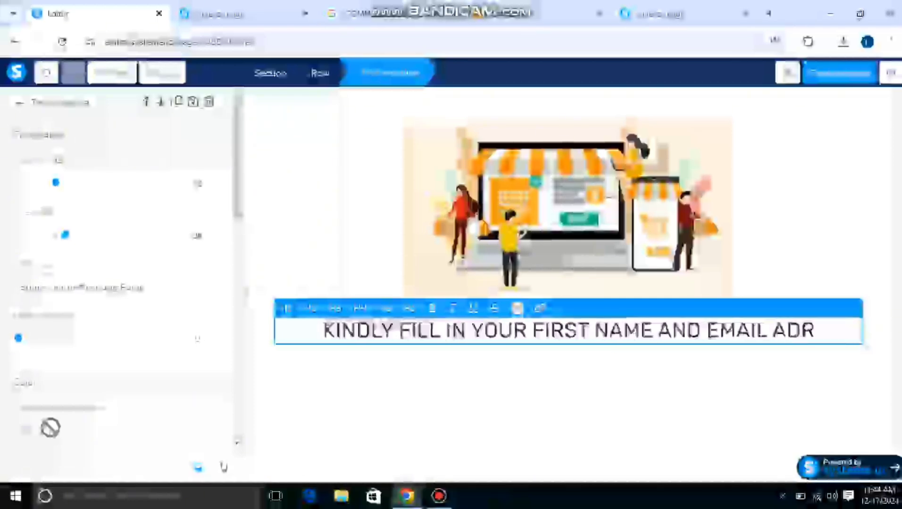
key("BackSpace")
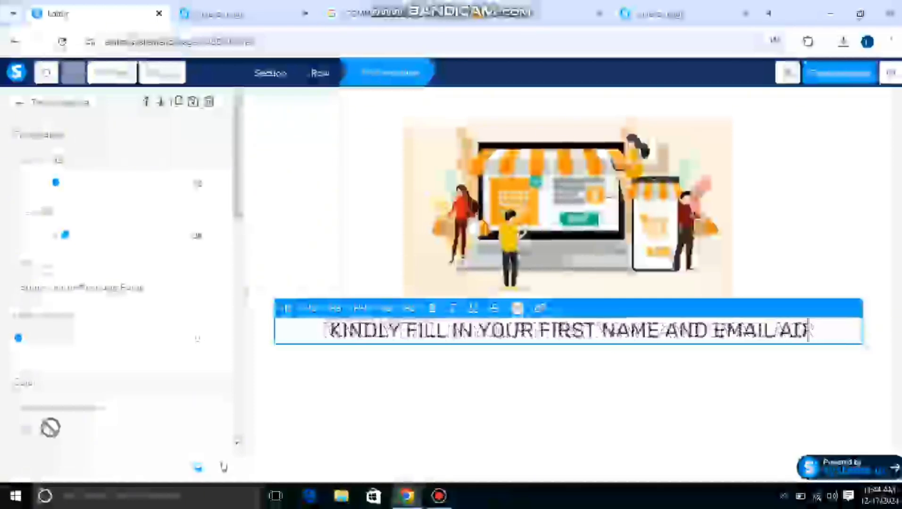
type("DRESS")
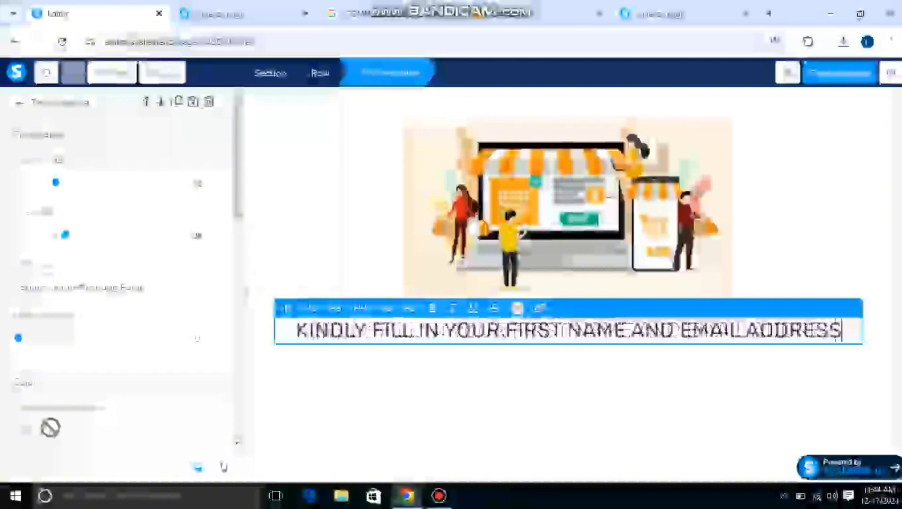
type(" TO G")
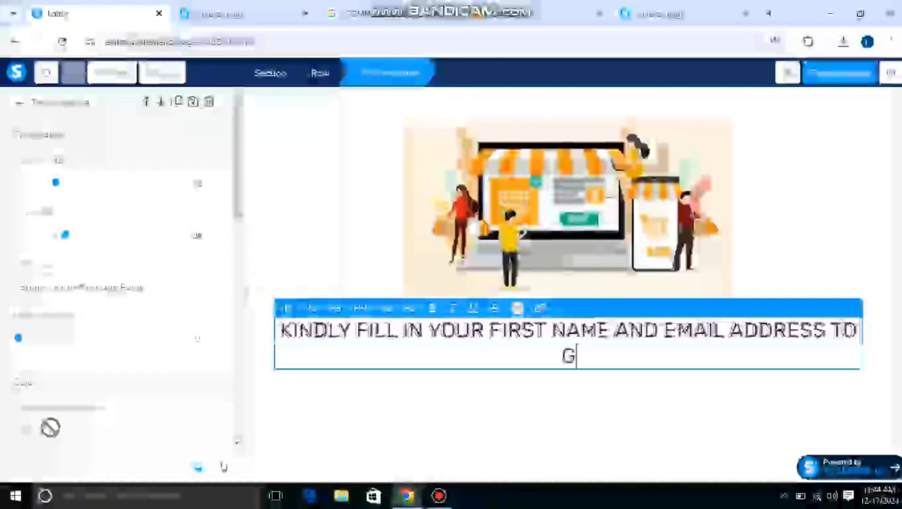
type("ET ACCES")
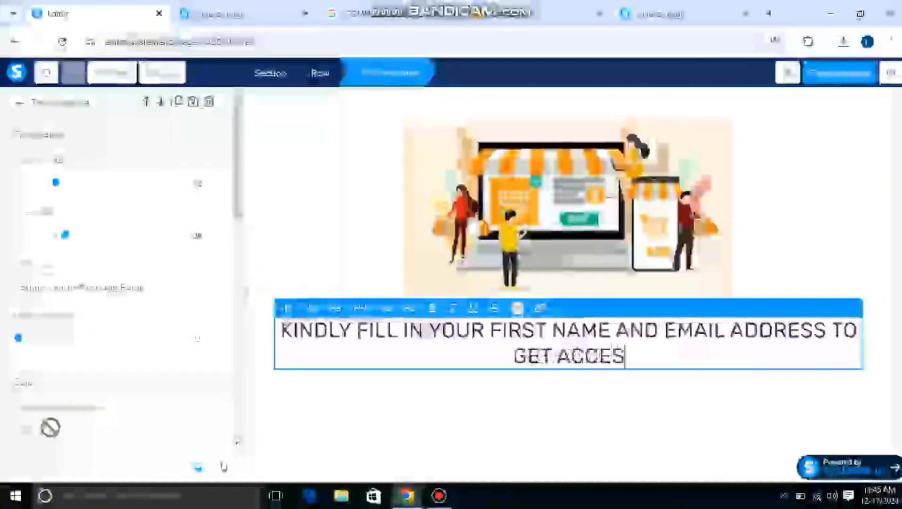
type("S T")
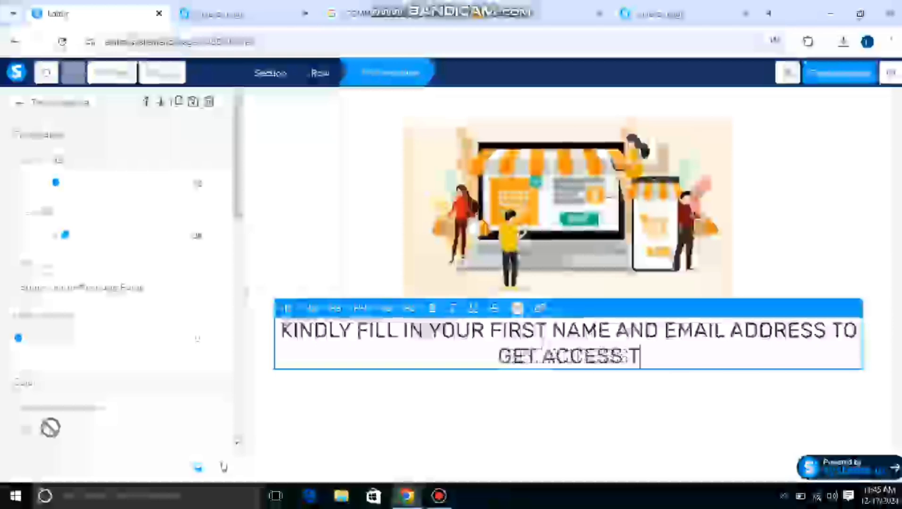
type("O THE TRA")
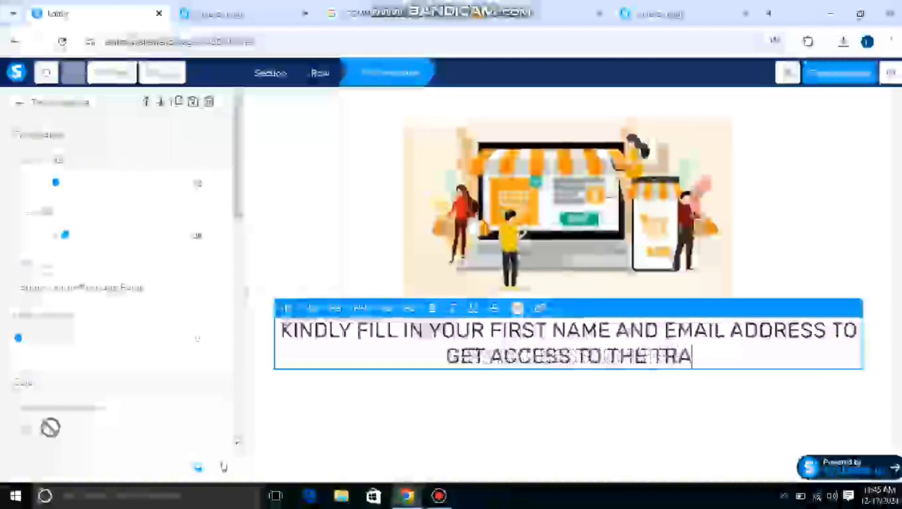
type("INING")
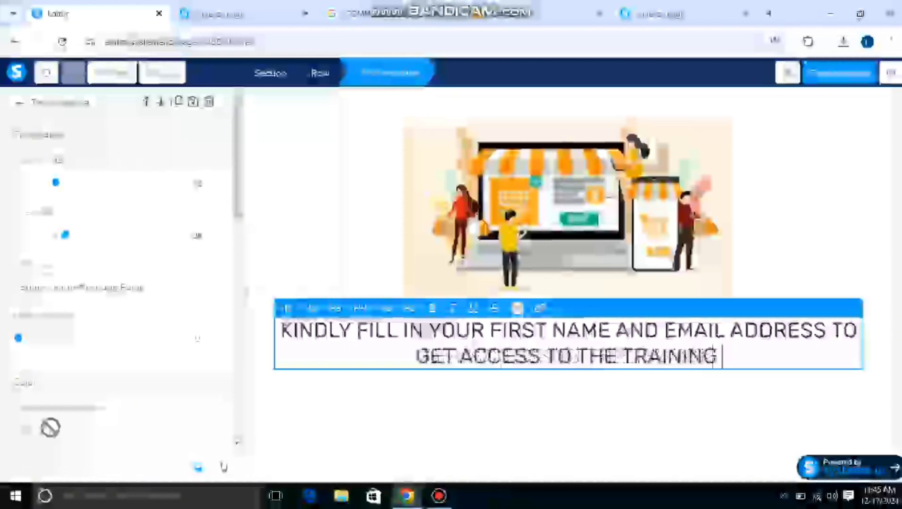
type(" N")
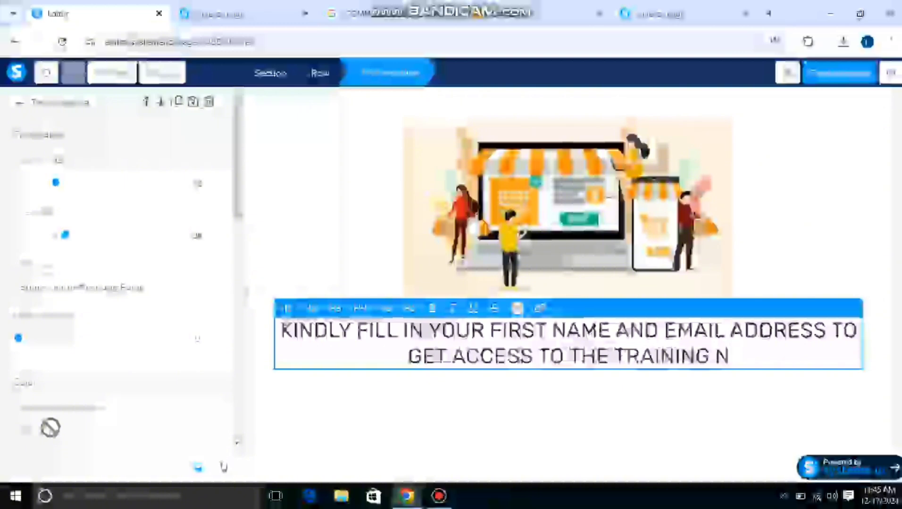
type("OW")
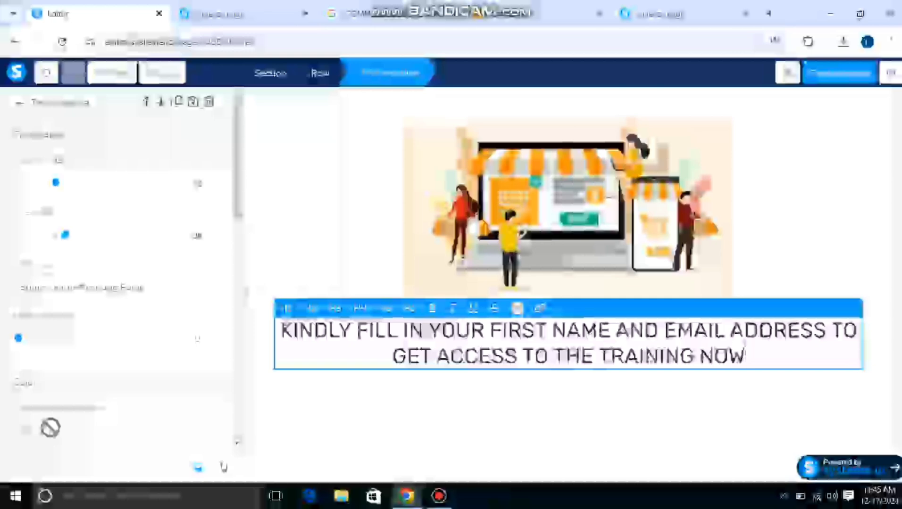
left_click(568, 204)
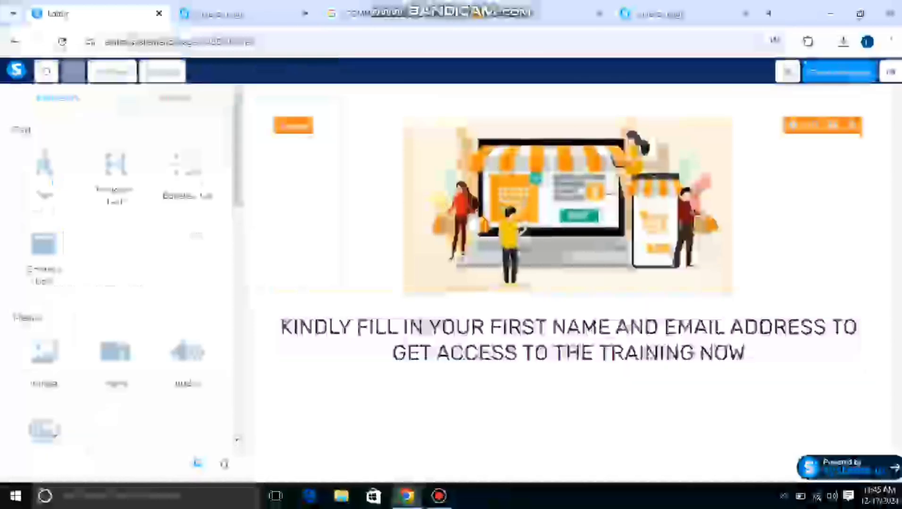
Add two form input elements to the page, one under the other, directly below the headline text.
left_click(568, 204)
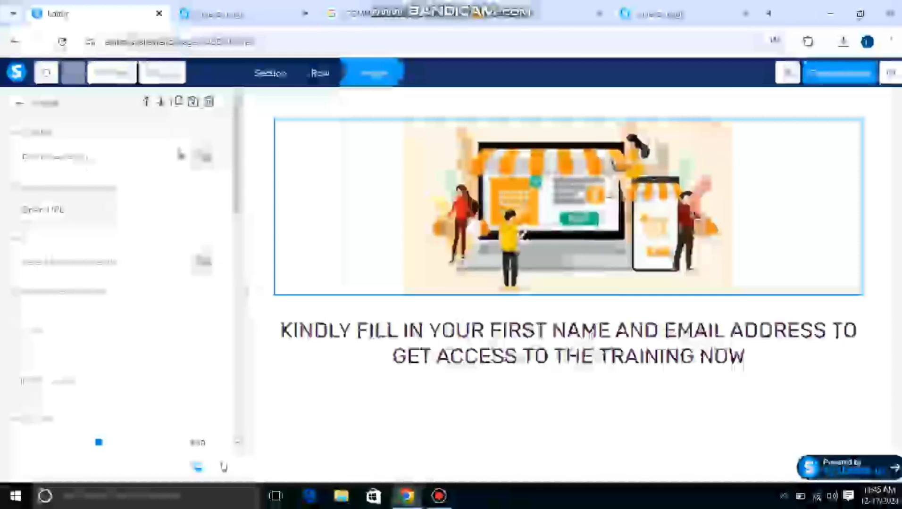
left_click(19, 103)
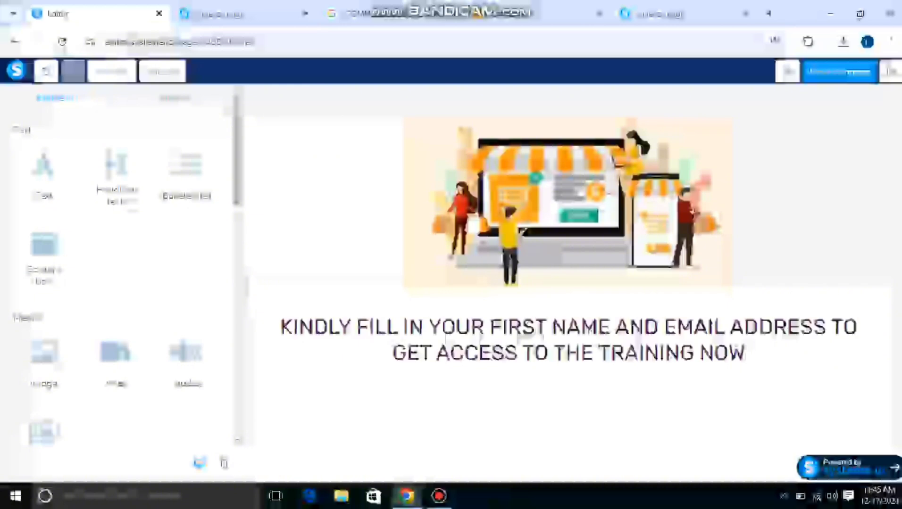
scroll(118, 264, "down", 10)
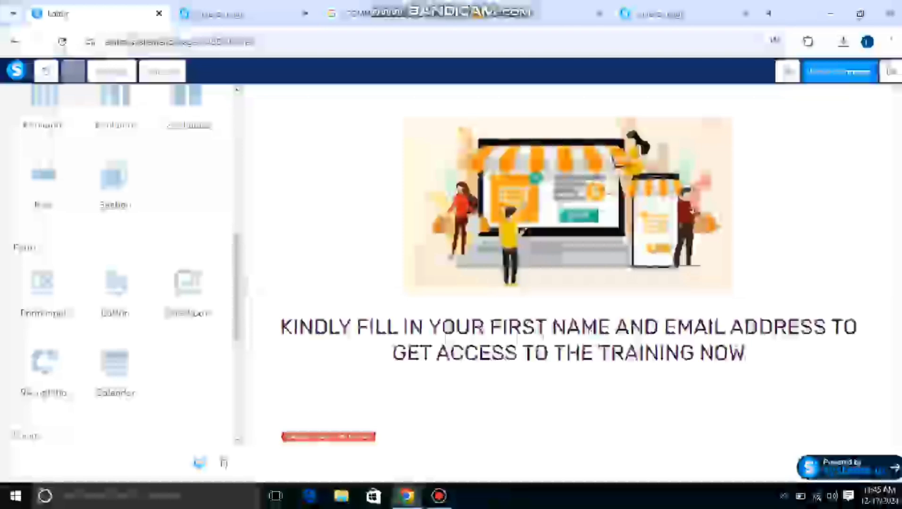
scroll(571, 264, "down", 1)
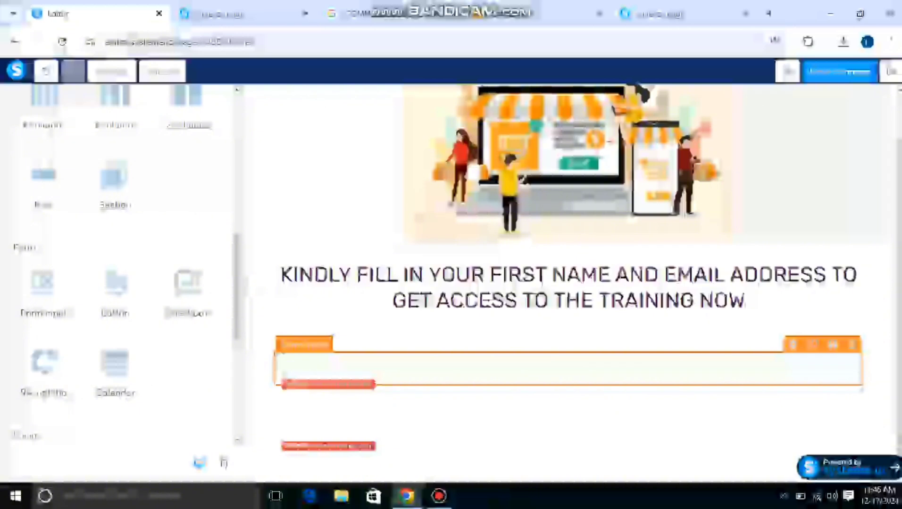
Set the input type of the upper form field below the headline to First name.
left_click(285, 378)
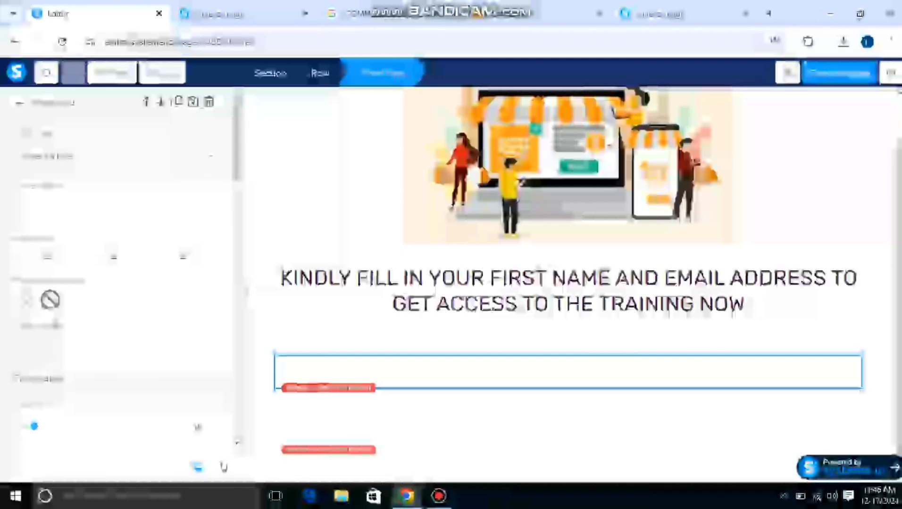
left_click(210, 156)
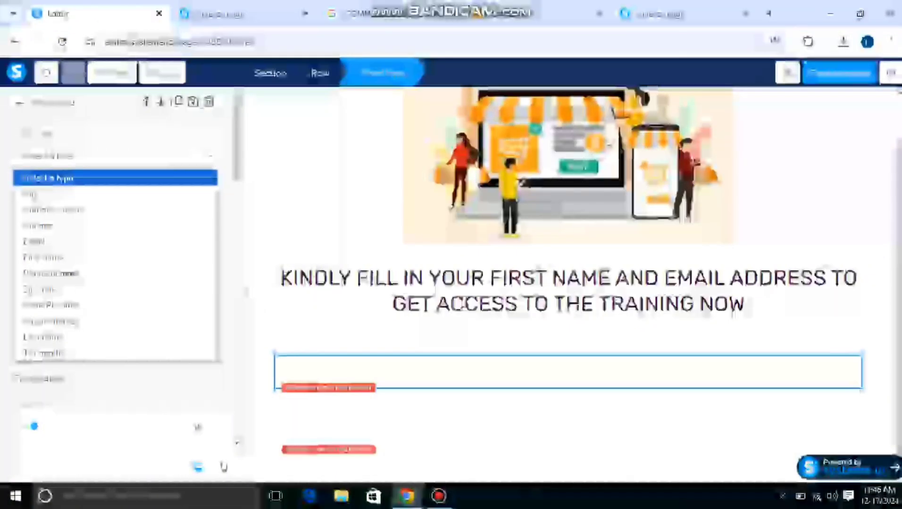
key("Down")
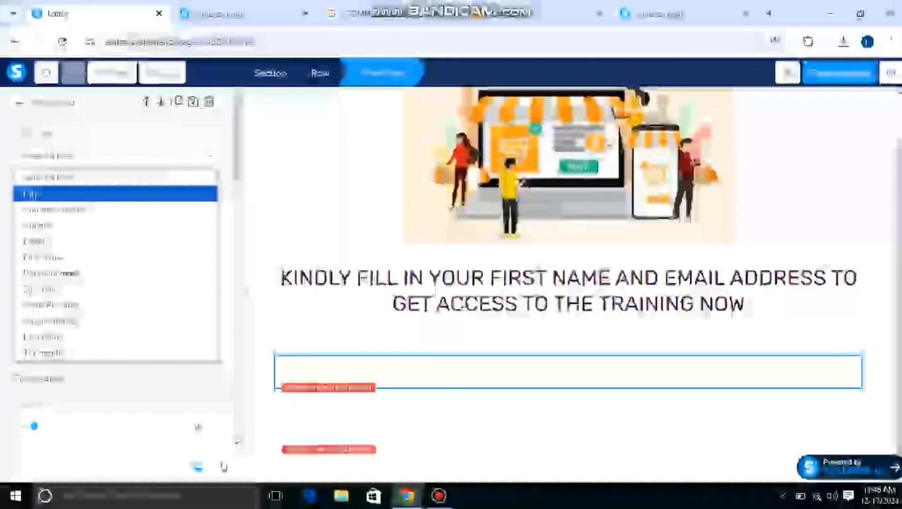
key("Down")
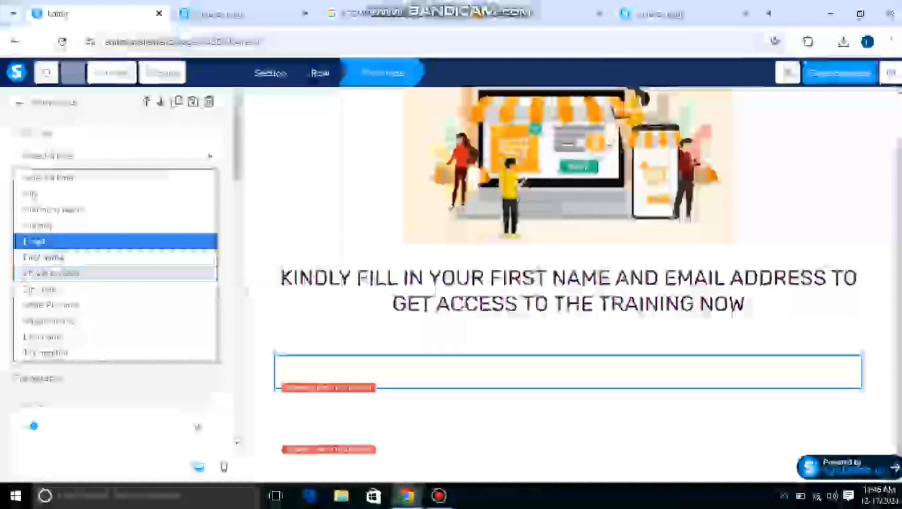
left_click(43, 257)
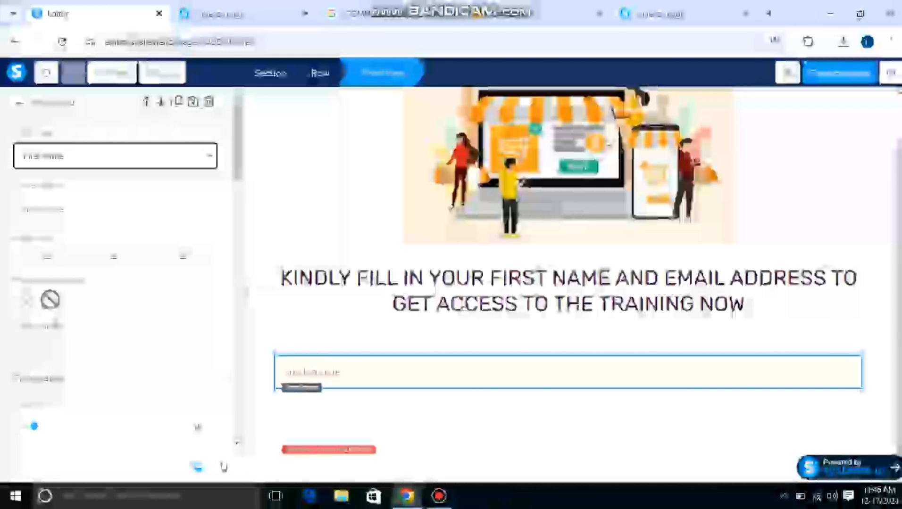
Set the input type of the lower form field to Email and deselect the field.
left_click(568, 432)
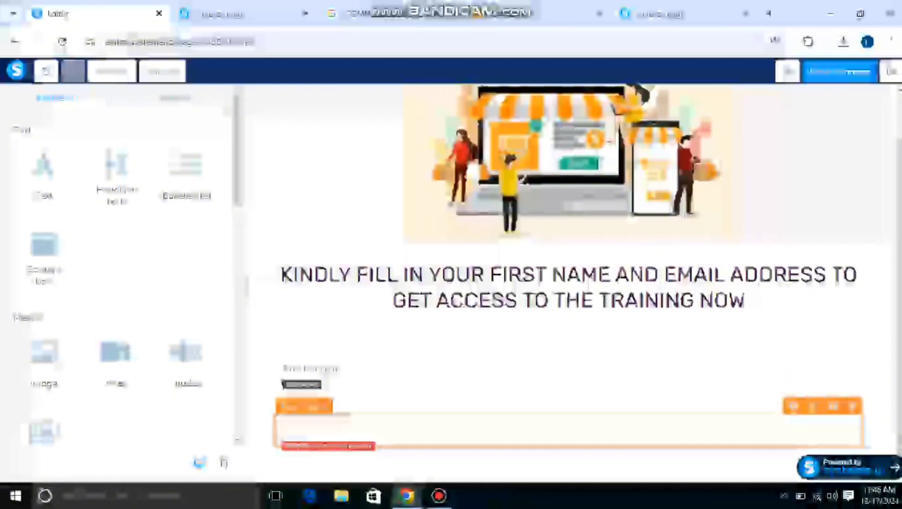
left_click(813, 406)
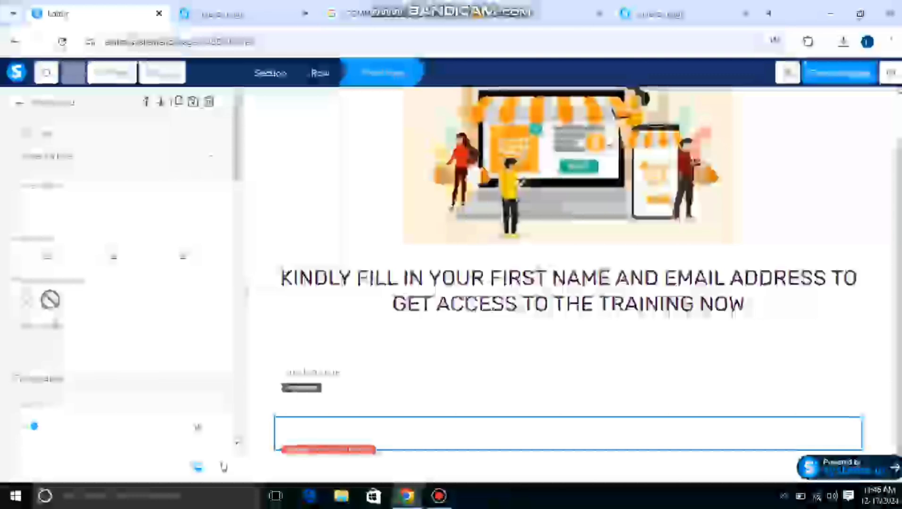
left_click(116, 156)
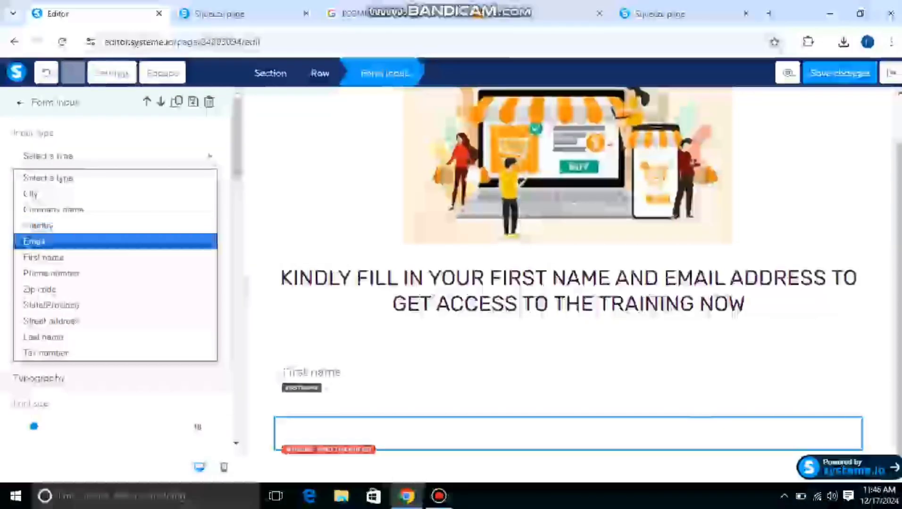
left_click(42, 242)
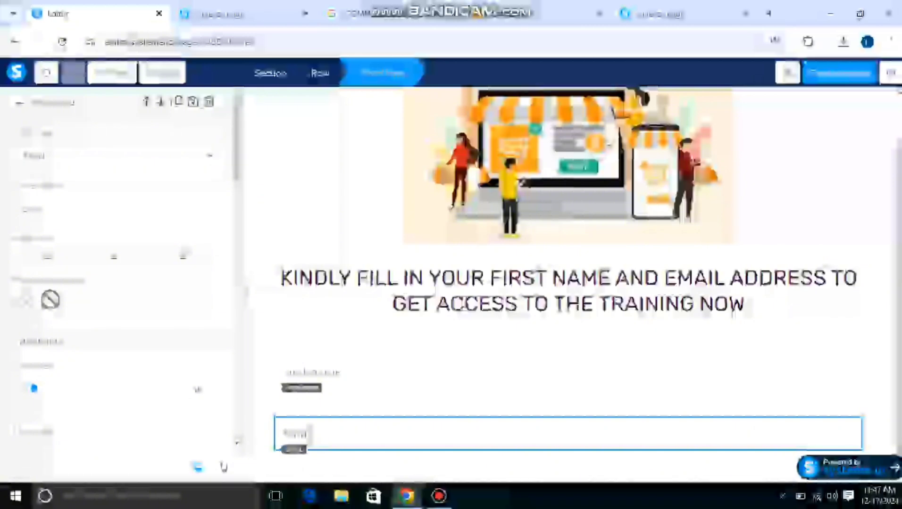
left_click(325, 372)
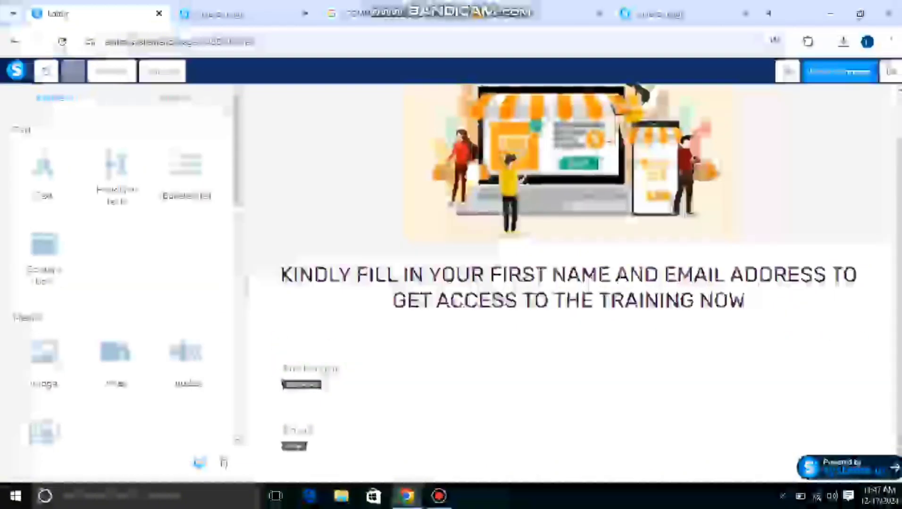
Add a button element directly below the Email form field and select it.
scroll(118, 274, "down", 10)
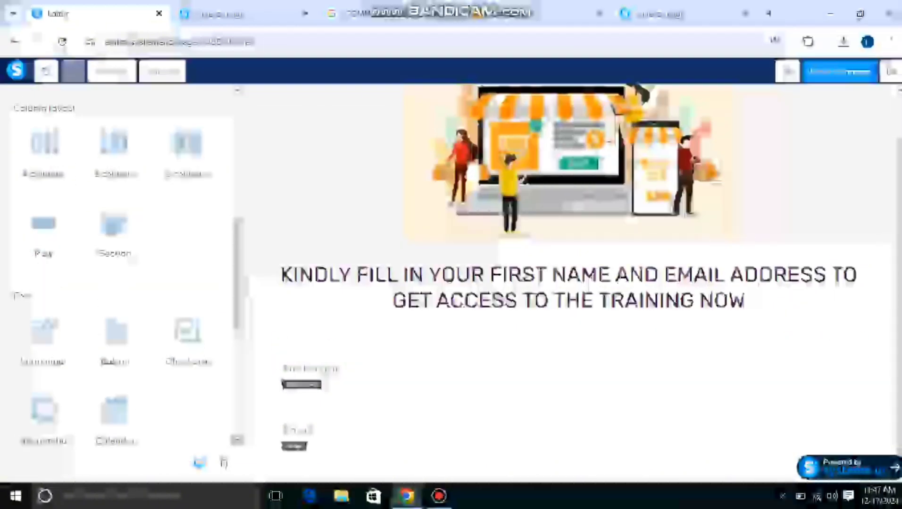
scroll(566, 415, "down", 2)
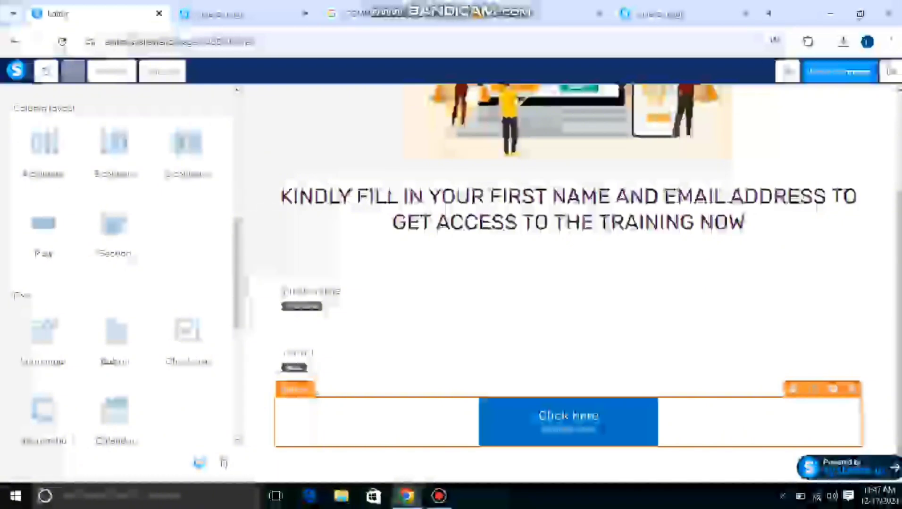
left_click(568, 421)
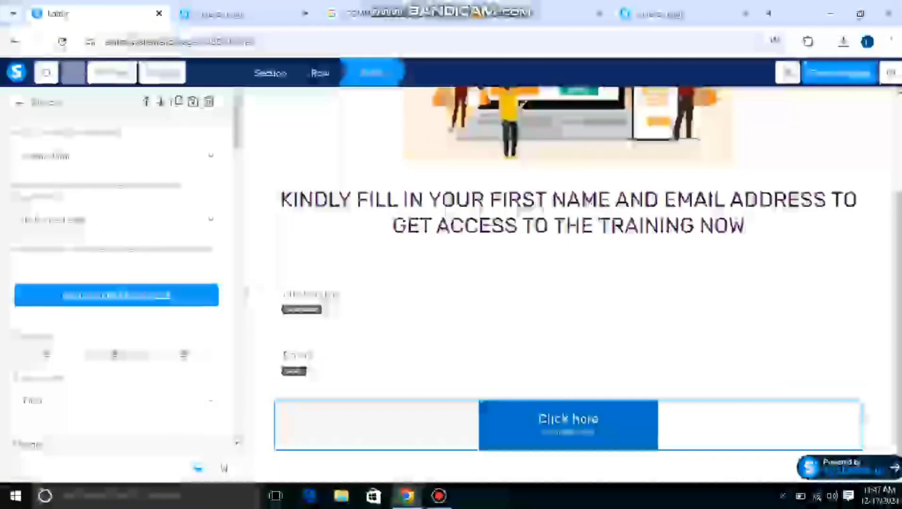
Replace the new button's text with "GET ACCESS NOW" and deselect the button.
scroll(118, 283, "down", 10)
scroll(118, 274, "down", 3)
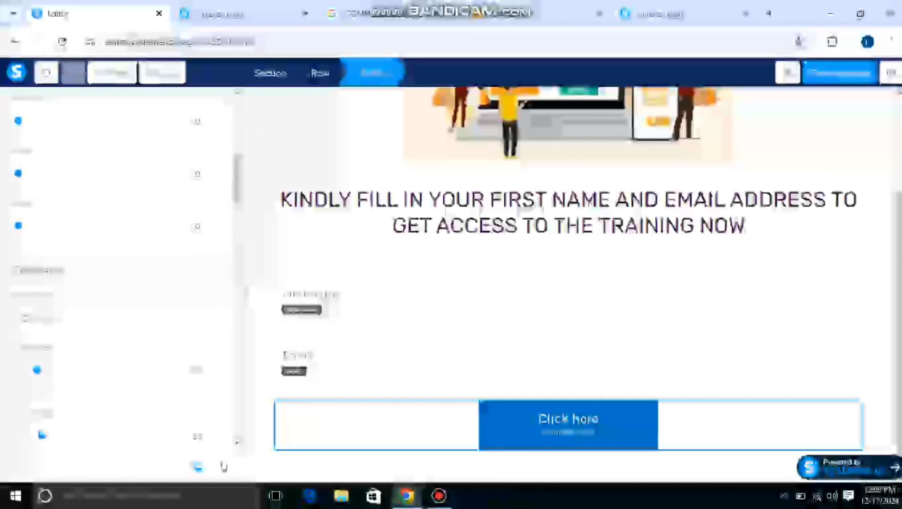
key("BackSpace")
key("BackSpace")
key("BackSpace")
key("BackSpace")
key("BackSpace")
key("BackSpace")
key("BackSpace")
key("BackSpace")
key("BackSpace")
key("BackSpace")
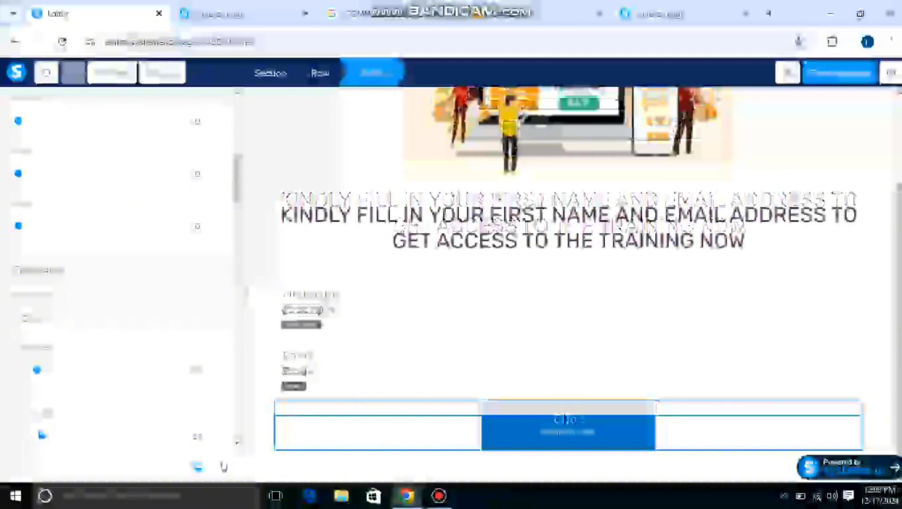
type("G")
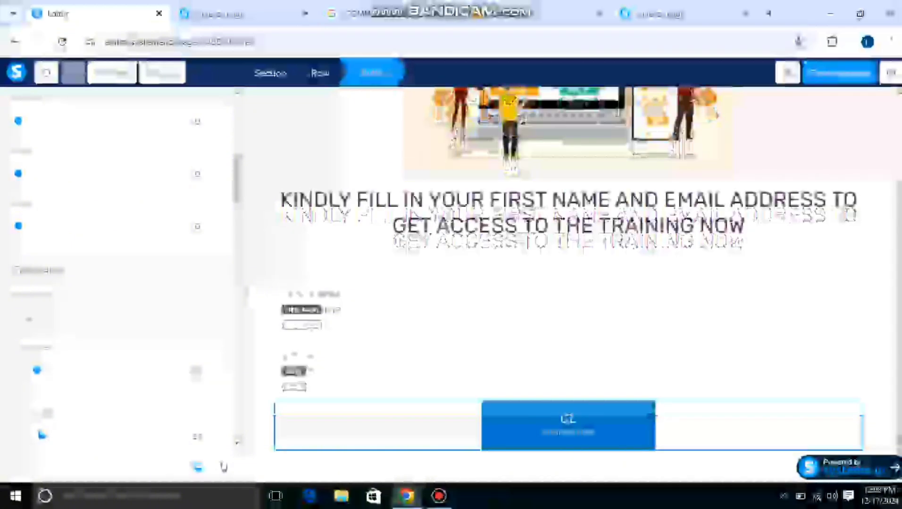
type("ET ACC")
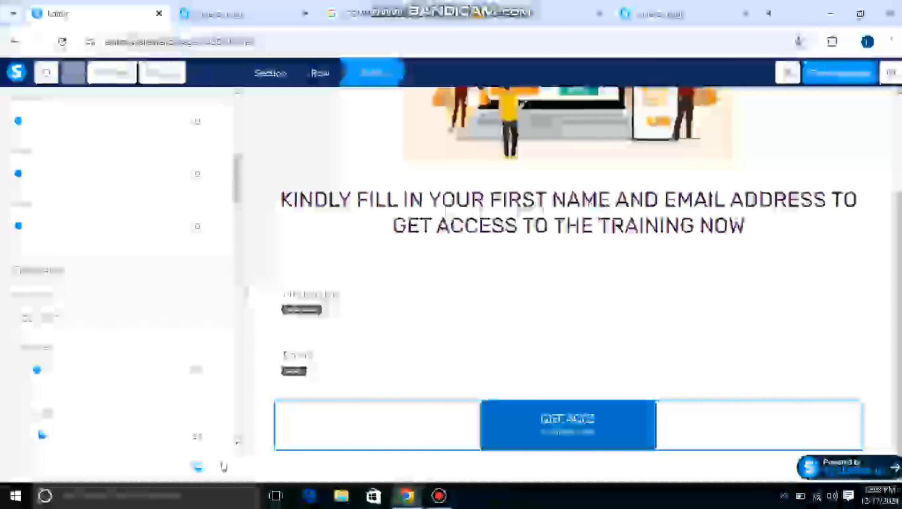
type("ESS NOW")
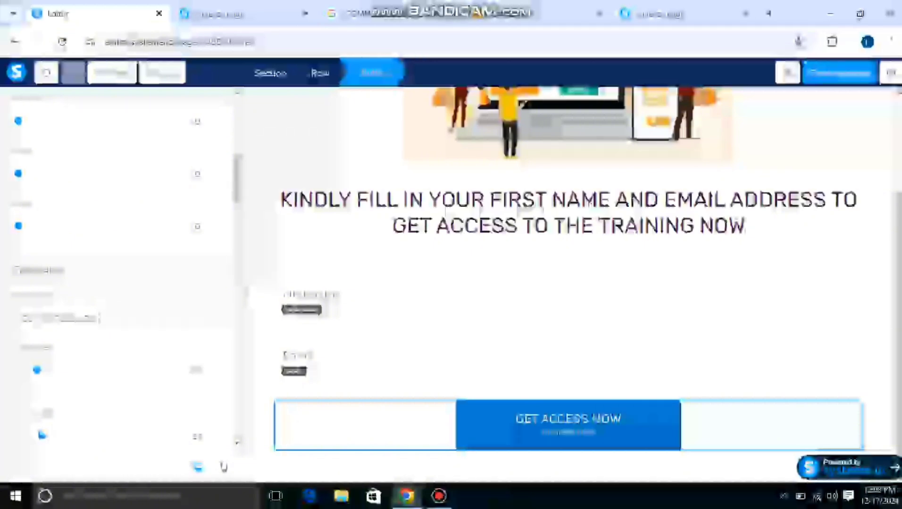
left_click(568, 366)
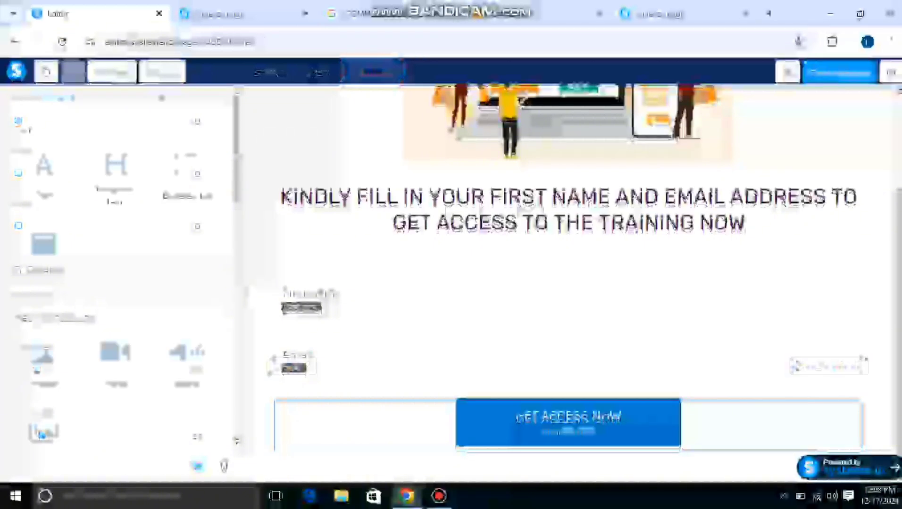
Remove the small subtext beneath the GET ACCESS NOW label on the button and deselect it.
scroll(118, 265, "down", 2)
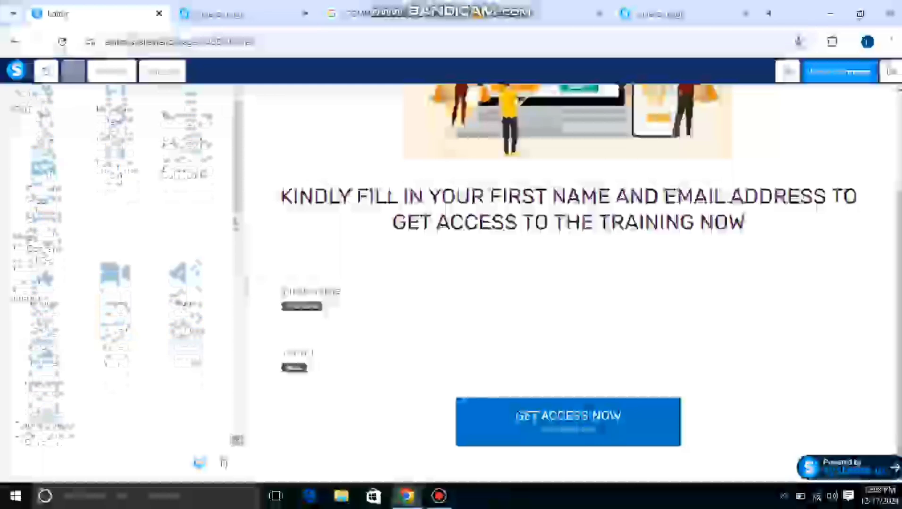
left_click(585, 416)
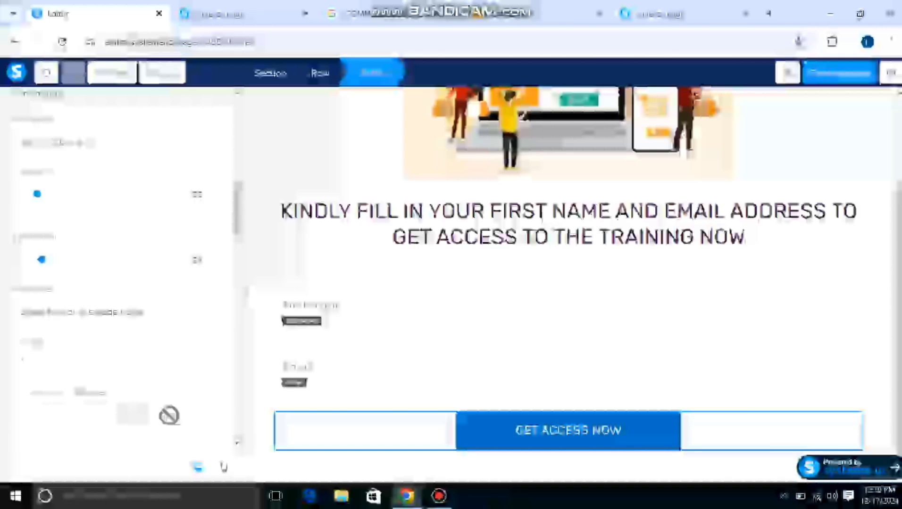
left_click(568, 363)
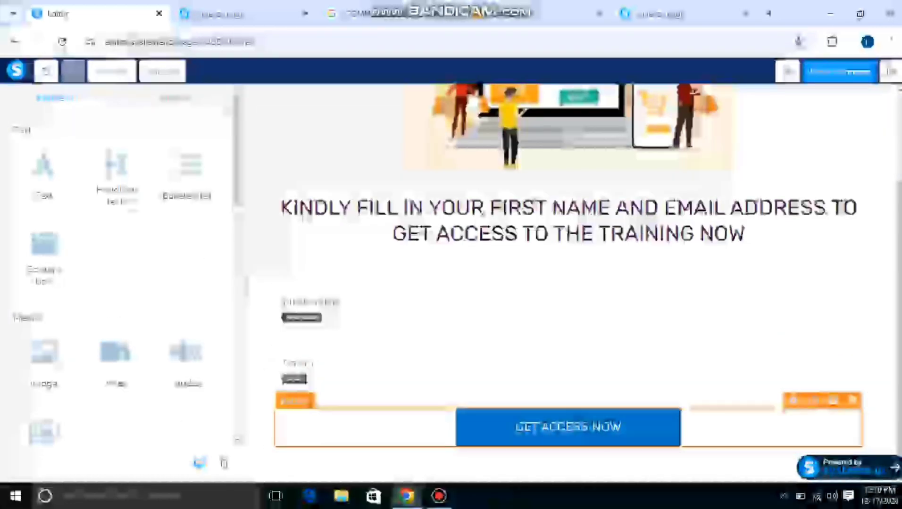
Set the action of the GET ACCESS NOW button to Open URL.
left_click(569, 427)
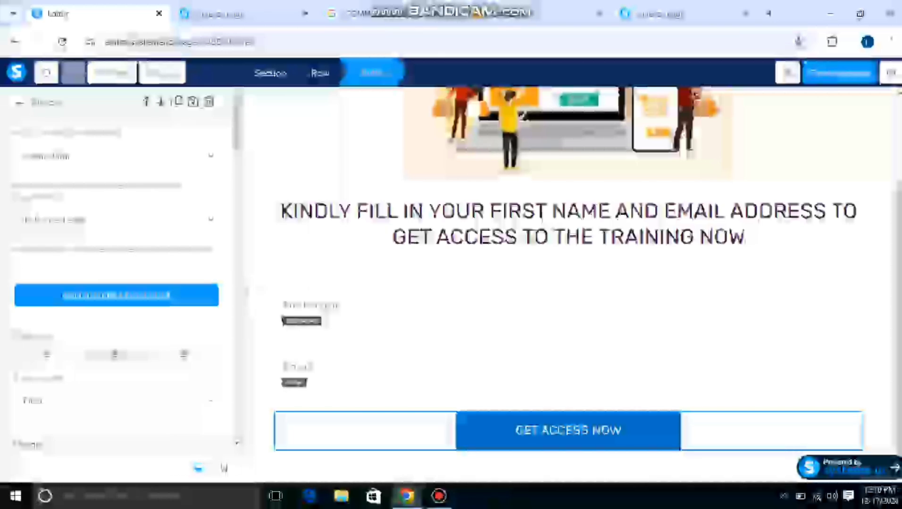
left_click(116, 156)
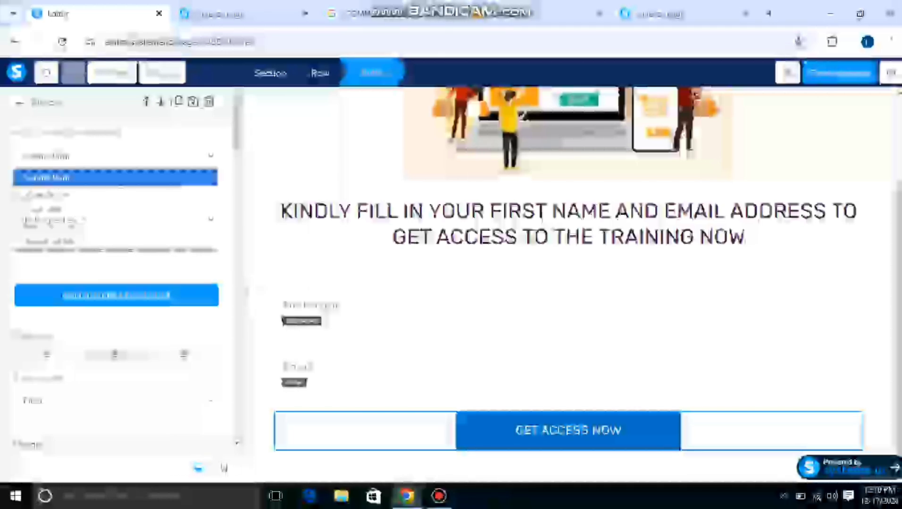
key("Down")
key("Down")
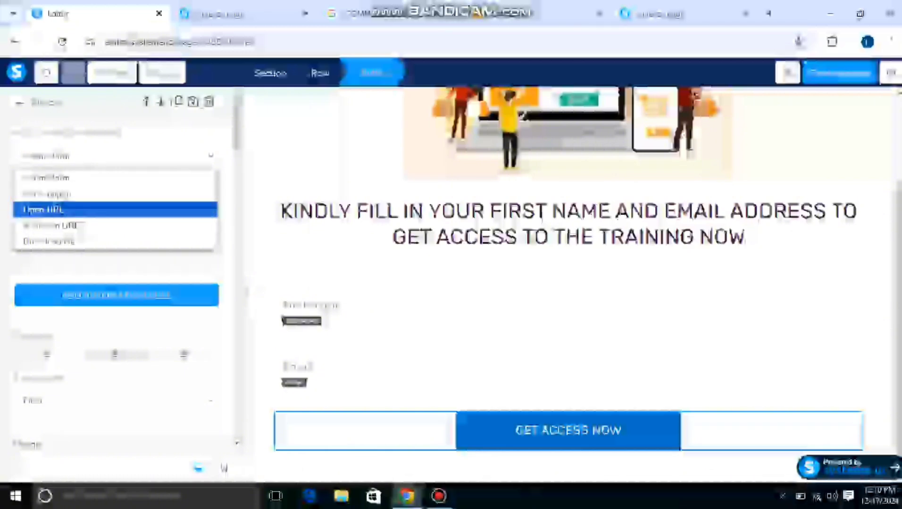
key("Return")
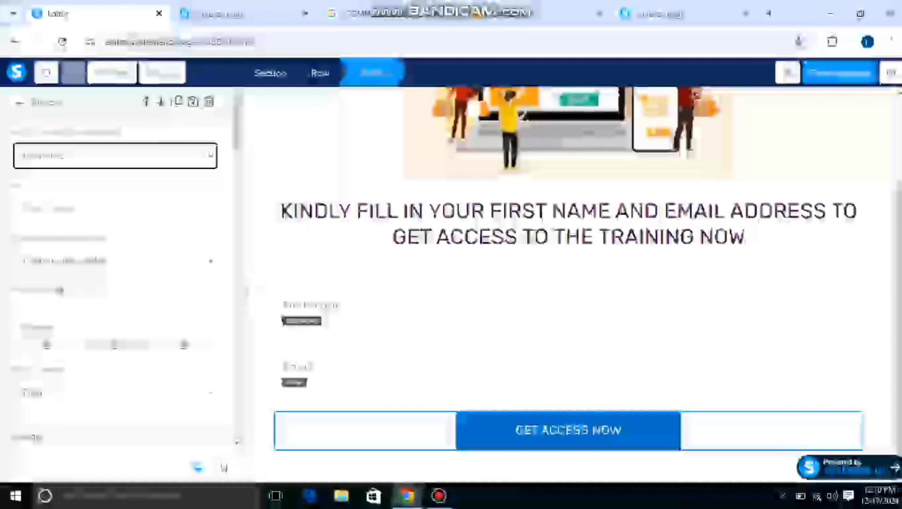
Copy the address of the Blogger post "How to start Ecommerce business in Nigeria" and paste it as the button's URL in the page editor.
left_click(547, 13)
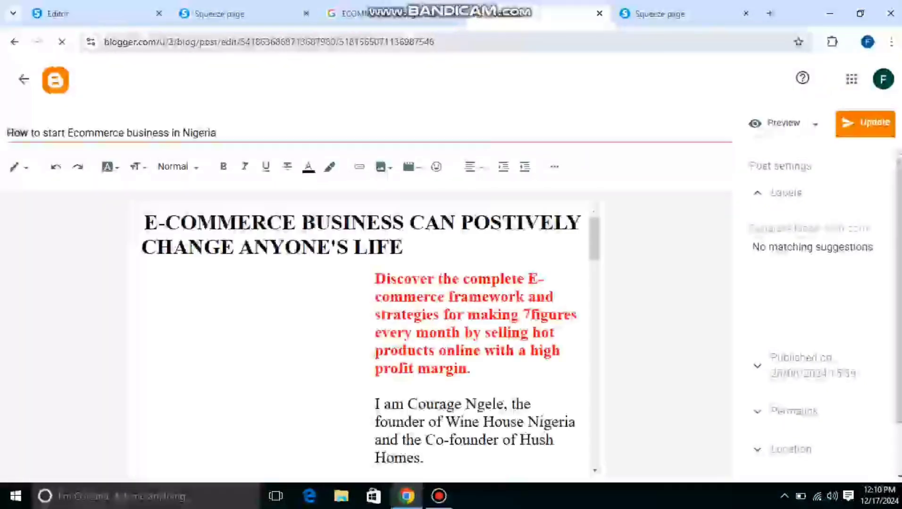
left_click_drag(104, 42, 431, 42)
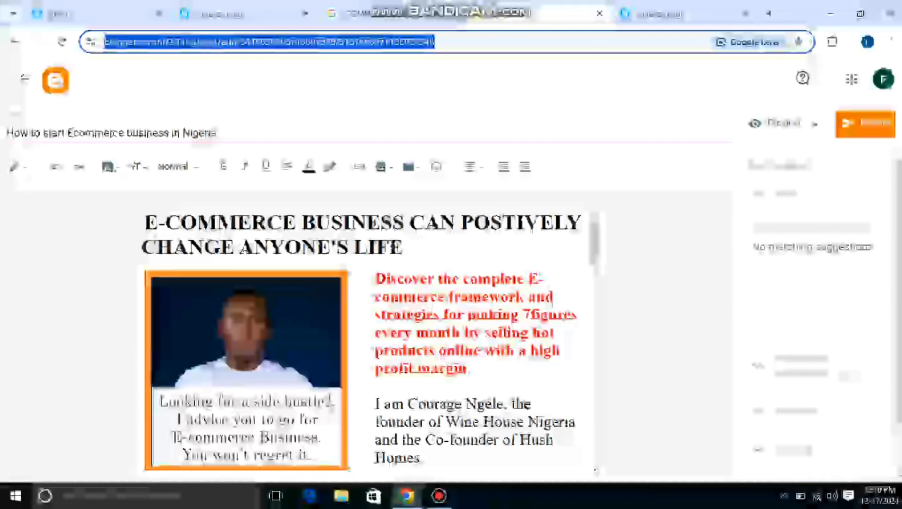
left_click(52, 14)
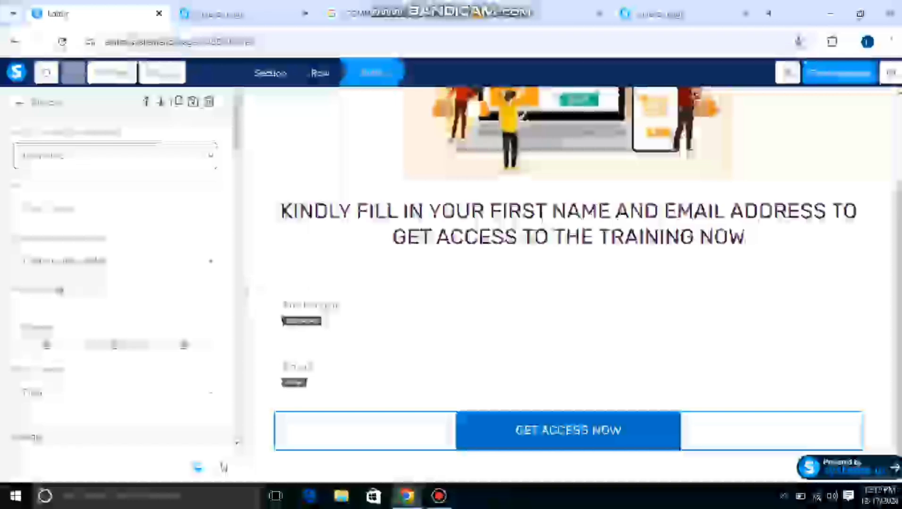
key("ctrl+v")
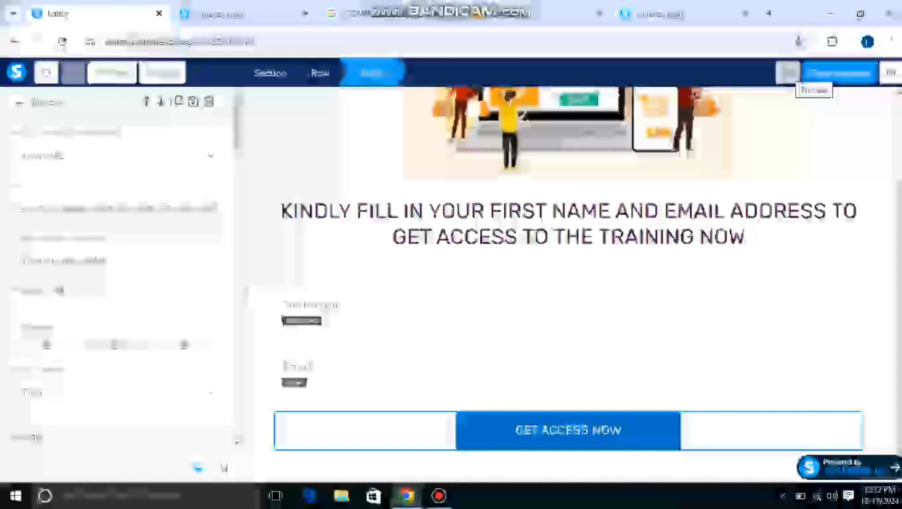
Preview the Squeeze page, check its mobile layout in the editor, and return to the desktop view.
left_click(788, 72)
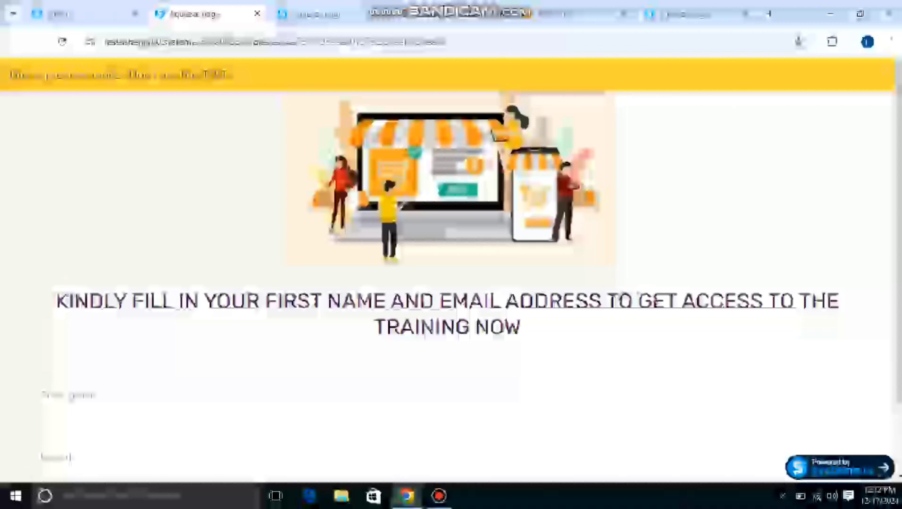
left_click(58, 15)
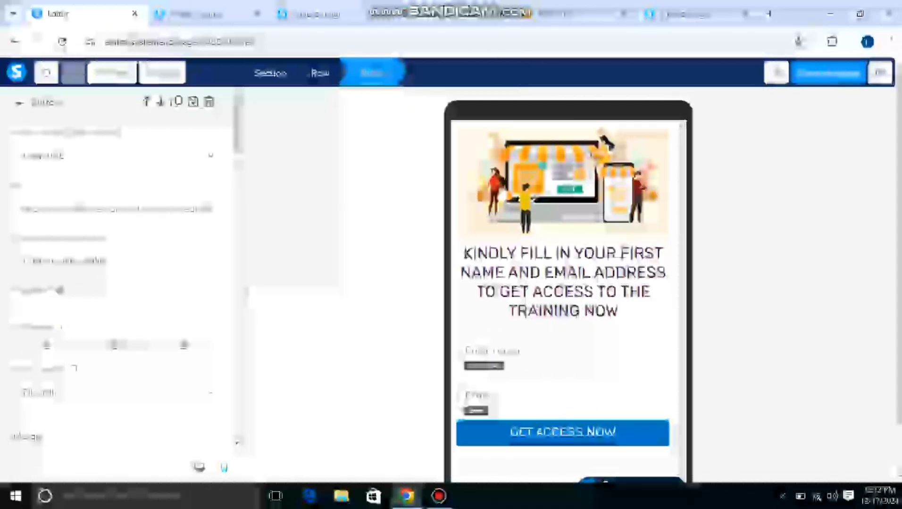
left_click(199, 468)
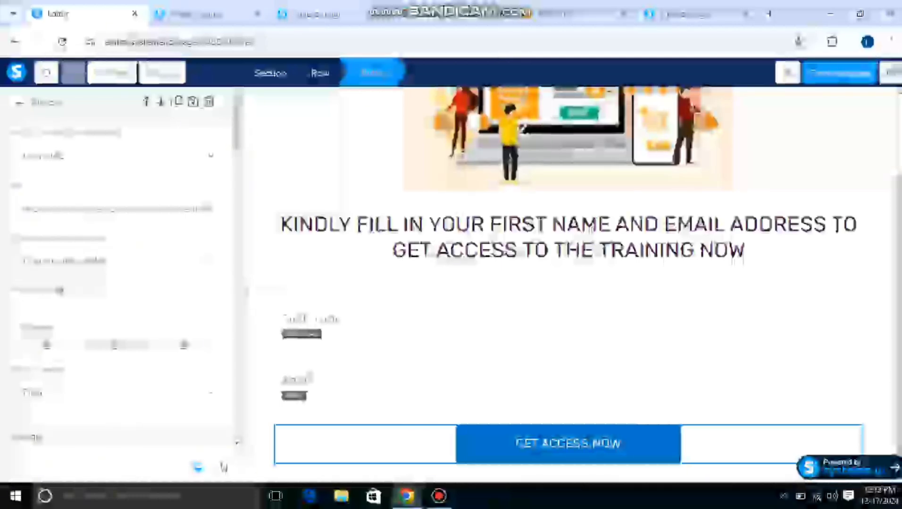
Exit the page editor and copy the Squeeze page's link from the Ecommerce funnel's step configuration.
left_click(893, 74)
left_click(486, 304)
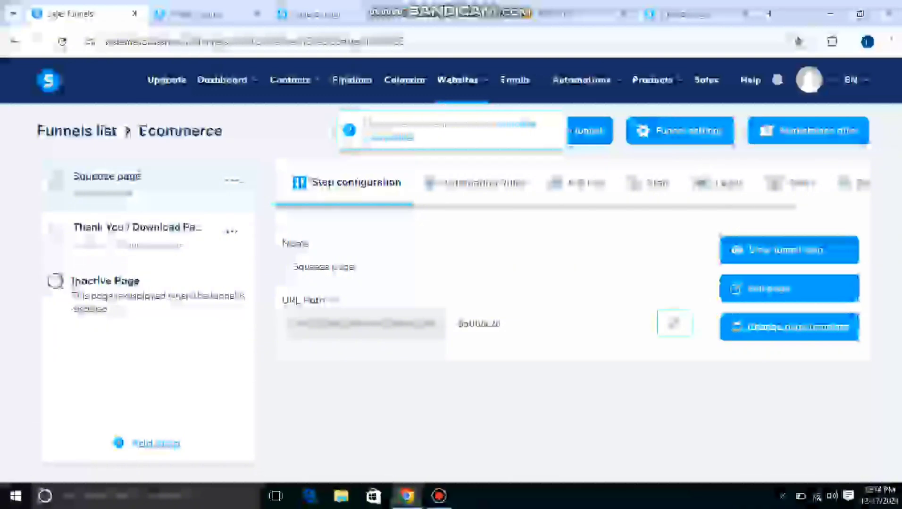
left_click(674, 324)
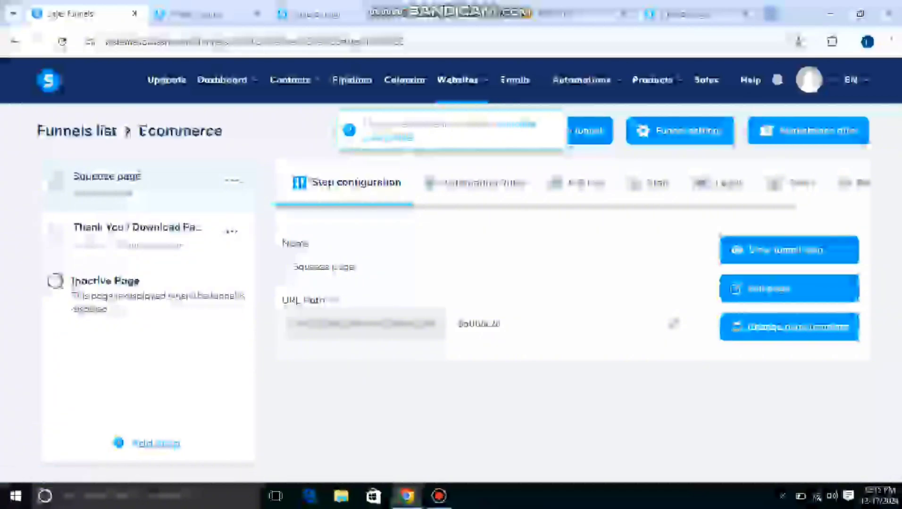
Open the copied Squeeze page link in a new browser tab.
left_click(768, 13)
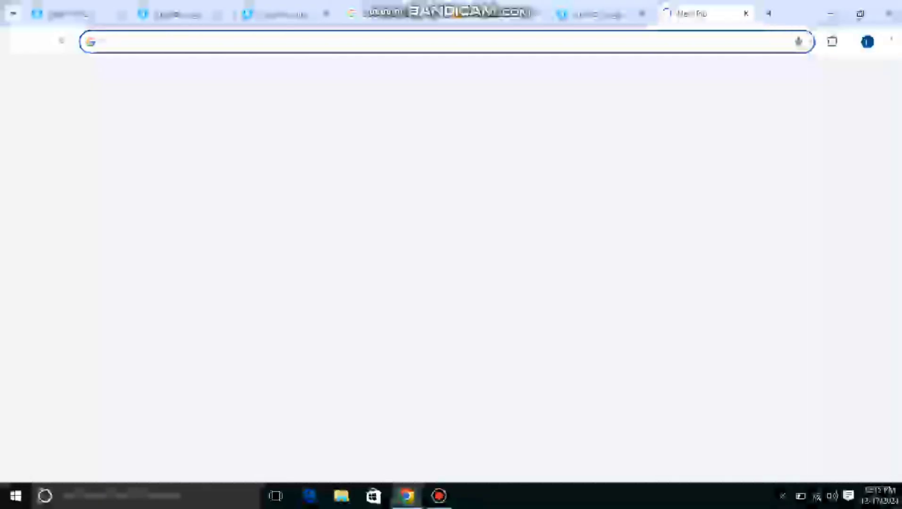
left_click(447, 41)
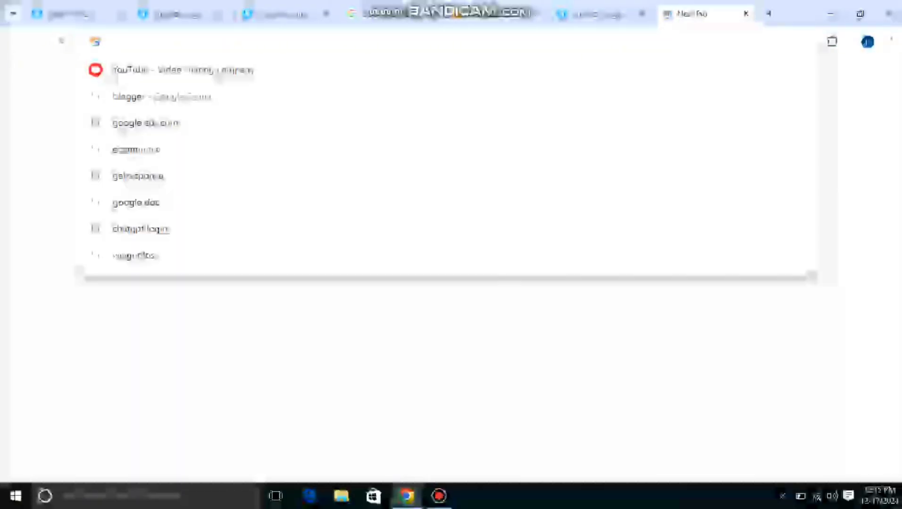
right_click(169, 42)
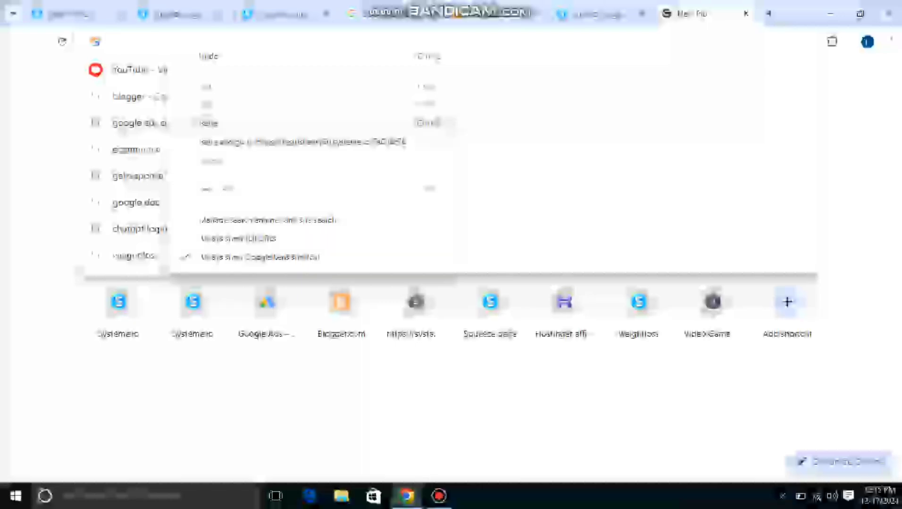
left_click(445, 124)
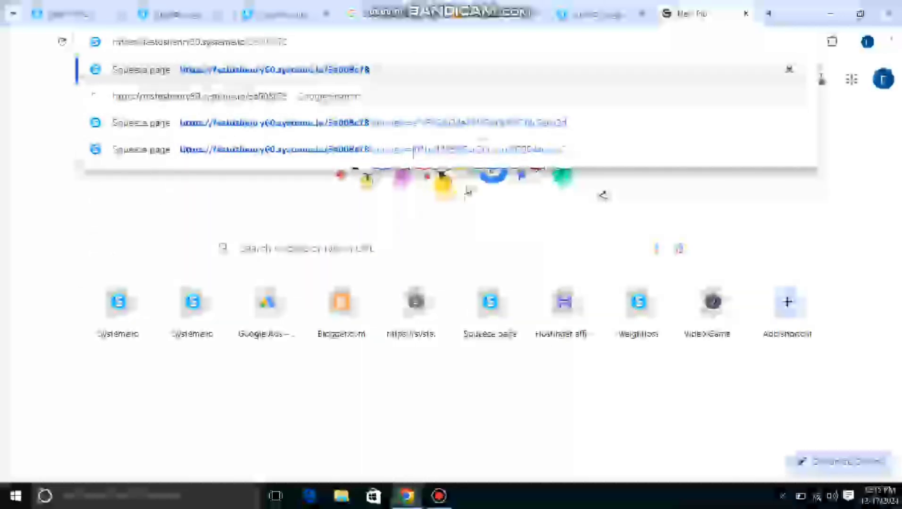
key("Return")
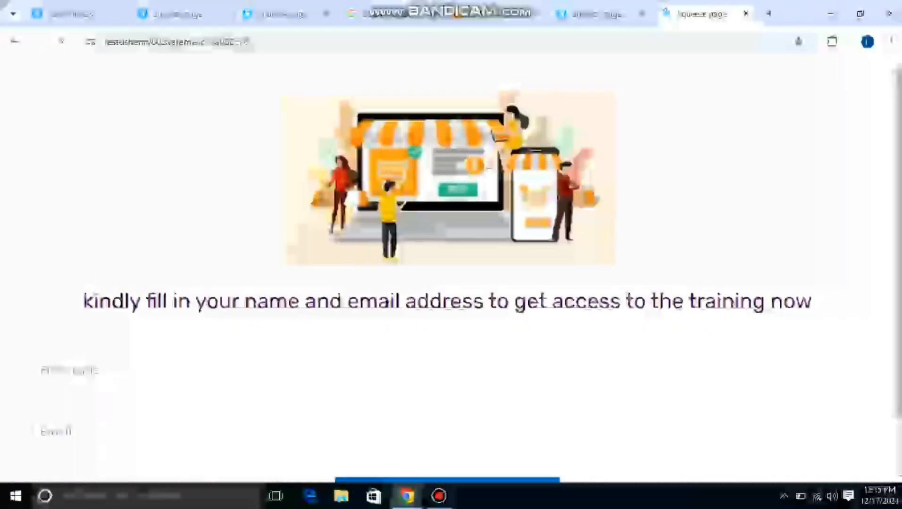
Fill in the live Squeeze page's form with the test contact's first name and email address.
type("FRED")
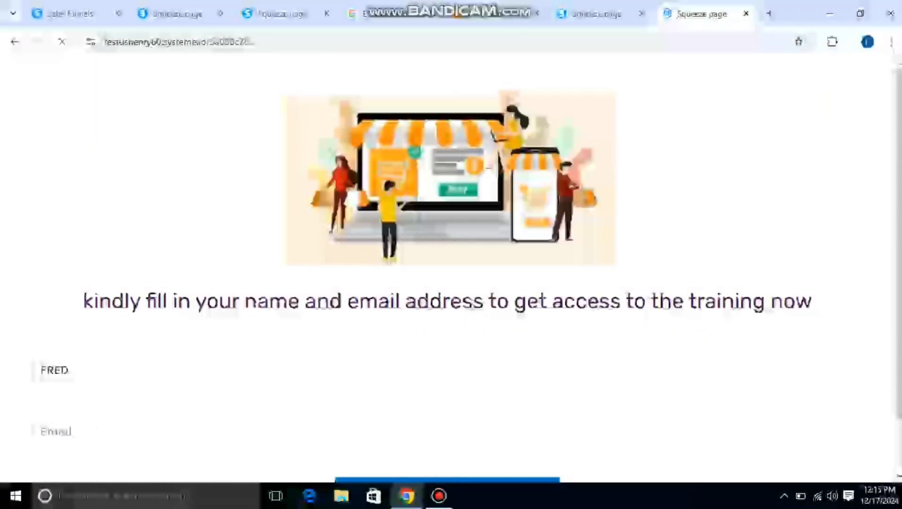
left_click(55, 432)
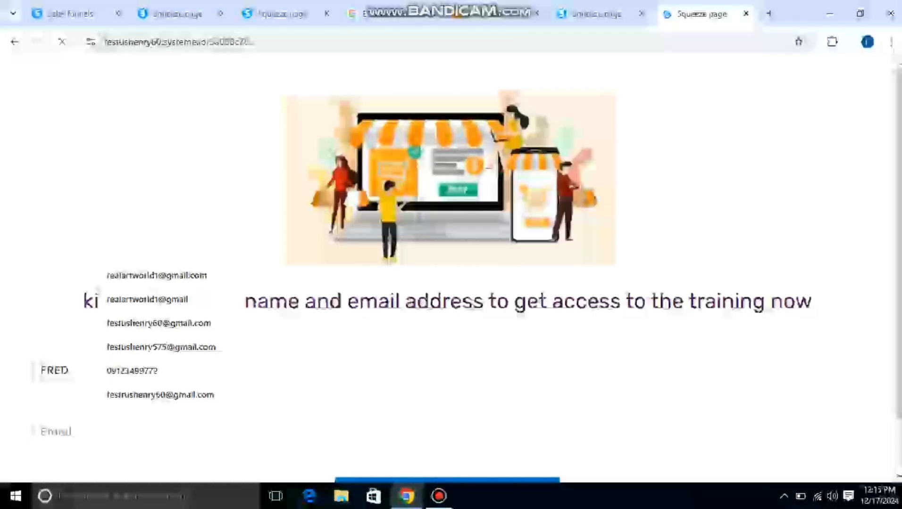
type("REA")
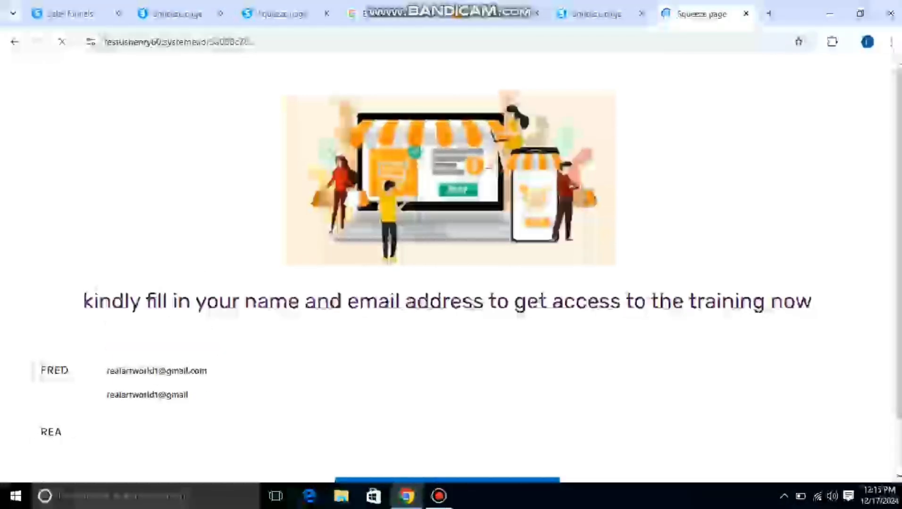
key("BackSpace")
key("BackSpace")
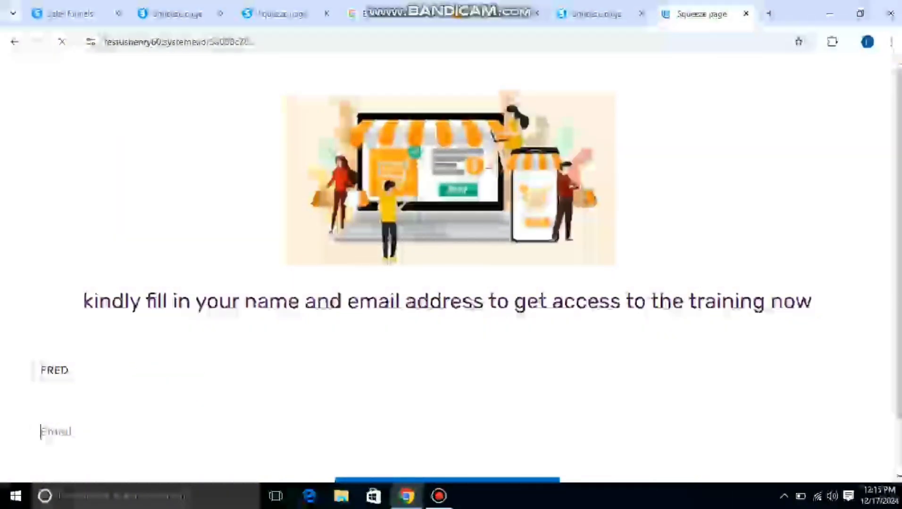
type("r")
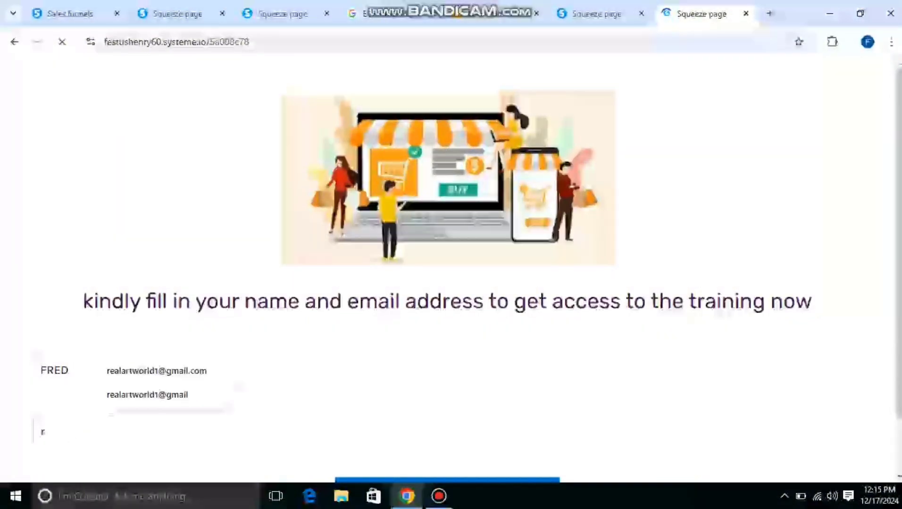
key("Down")
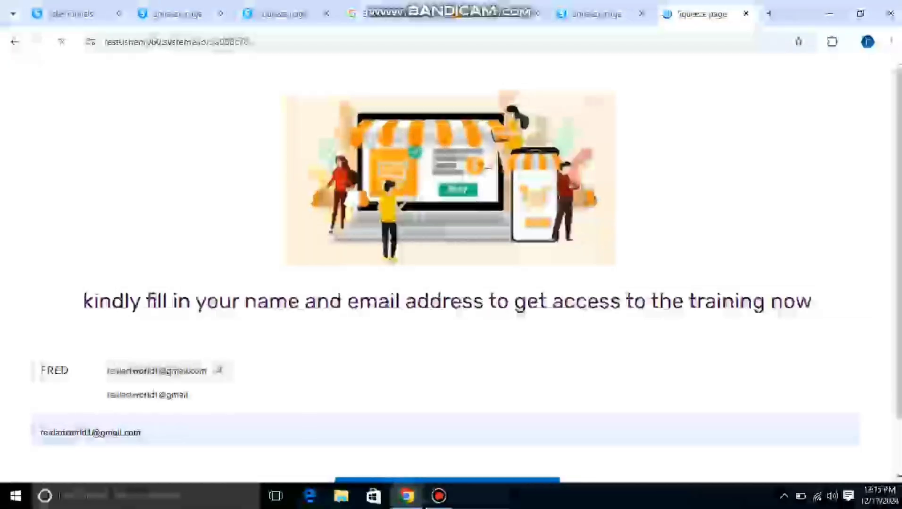
key("Return")
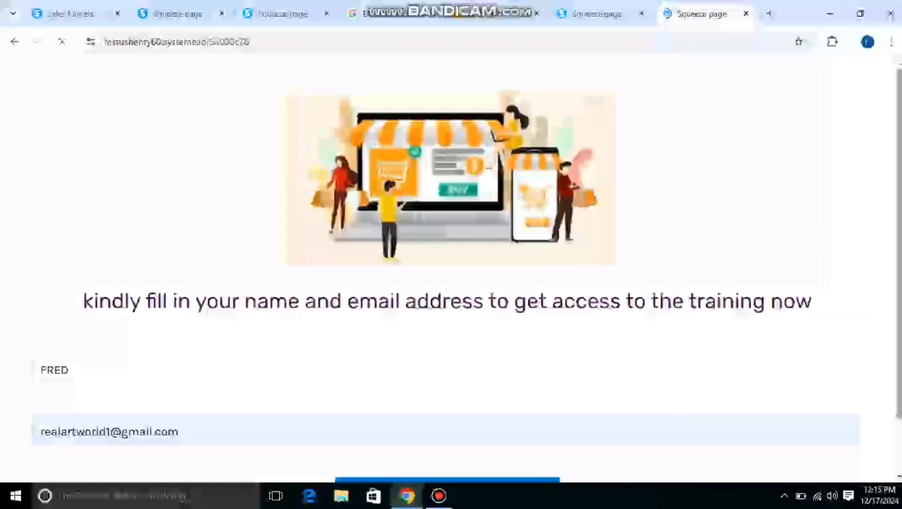
scroll(451, 254, "down", 1)
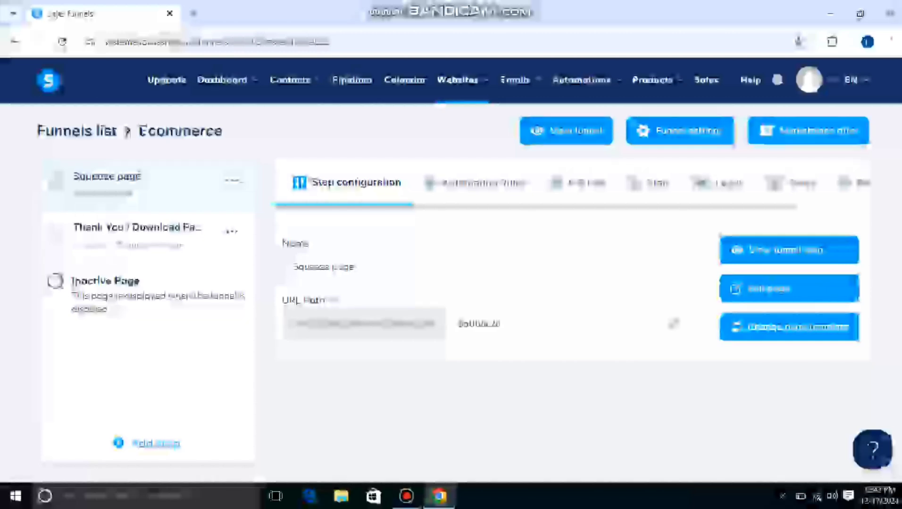
Go to the Contacts list, check the first listed contact's details, and open that contact's record.
mouse_move(294, 98)
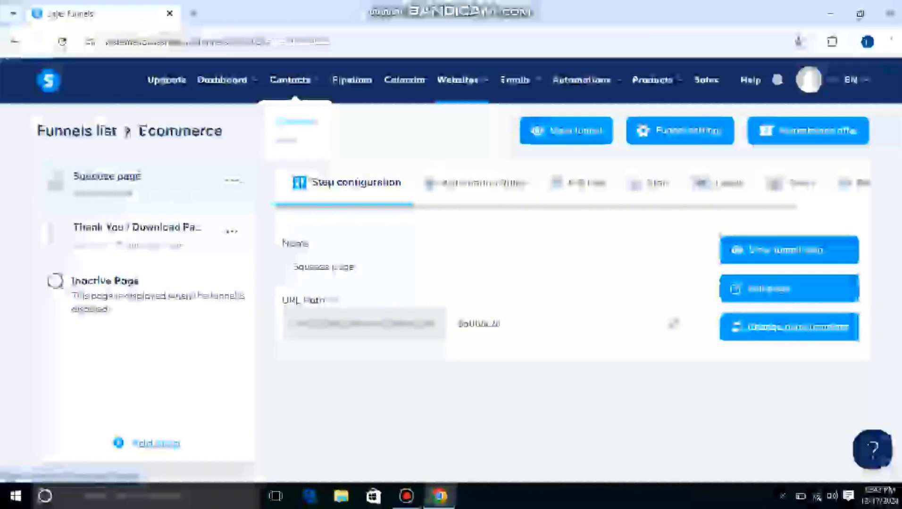
left_click(296, 122)
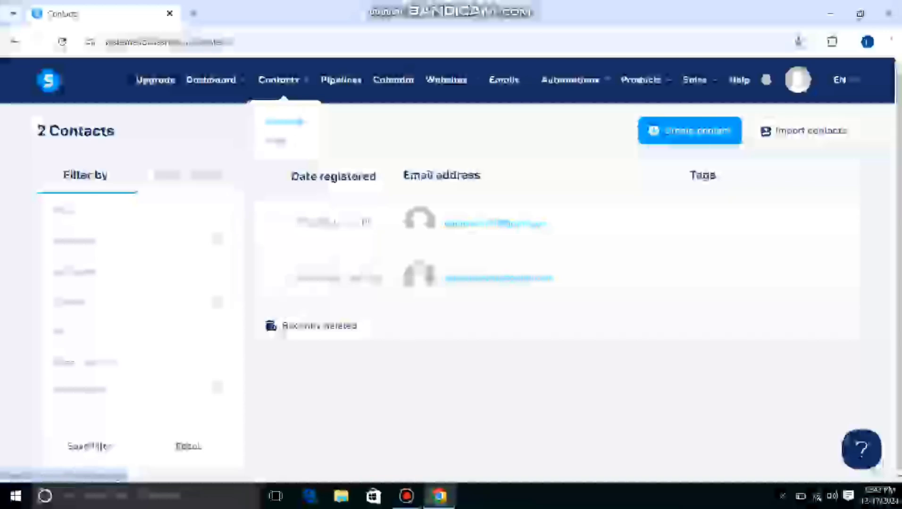
mouse_move(539, 225)
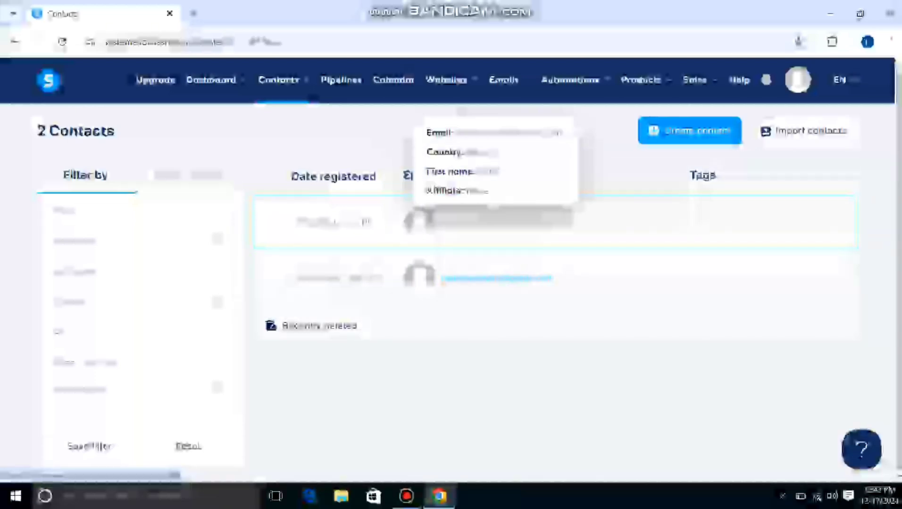
left_click(417, 219)
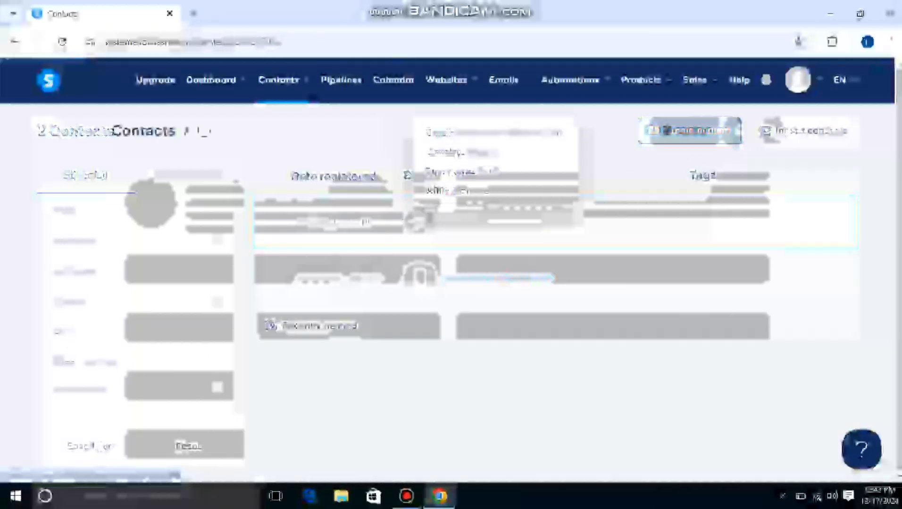